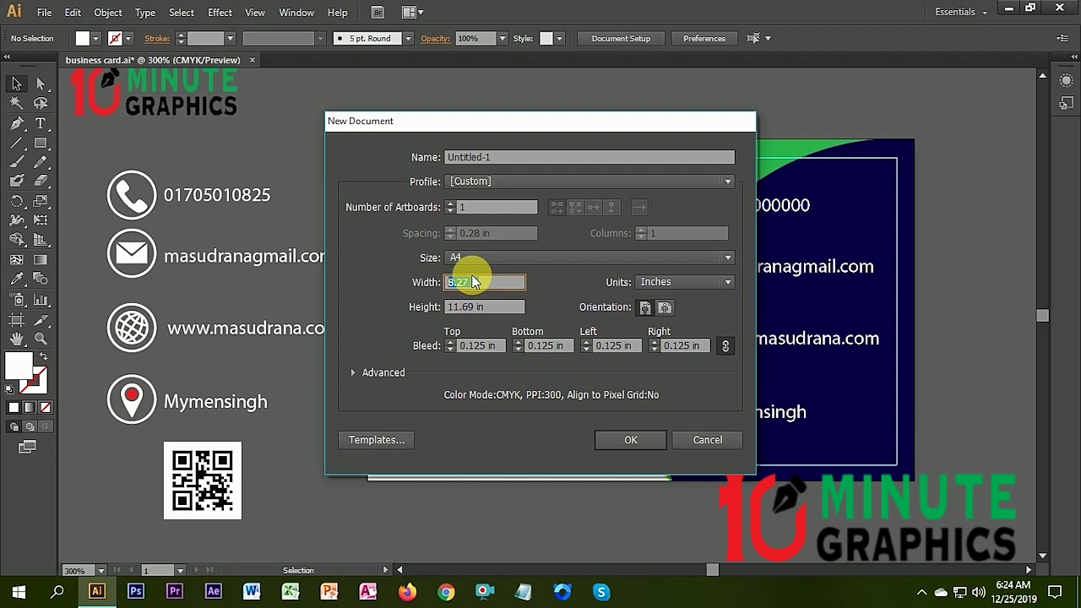
- Create a new landscape document 3.5 in wide and 2 in high
type("3")
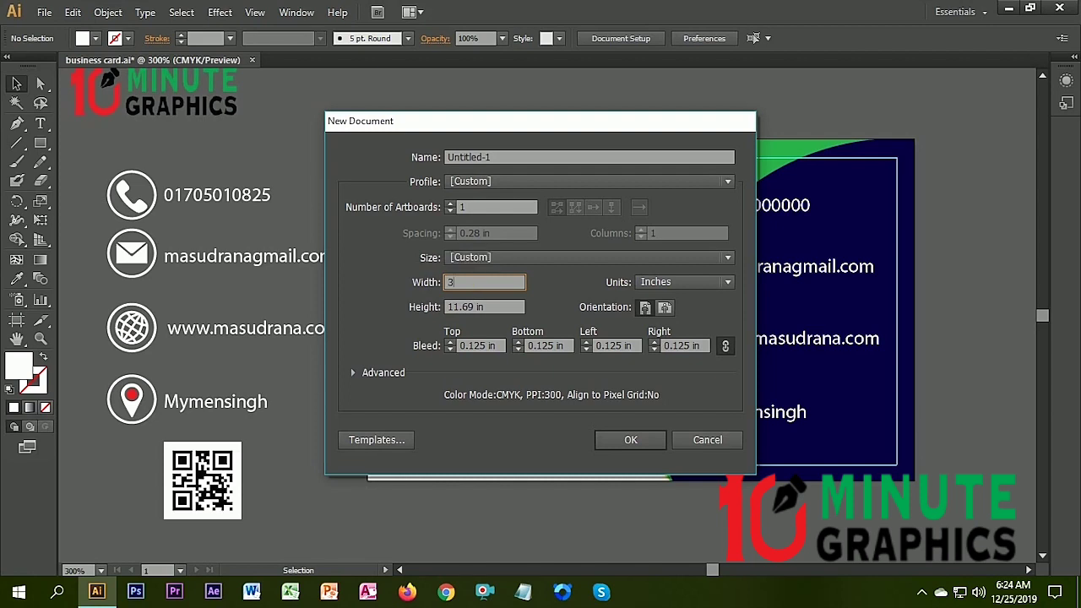
type(".5")
key("BackSpace")
type("6")
left_click(463, 306)
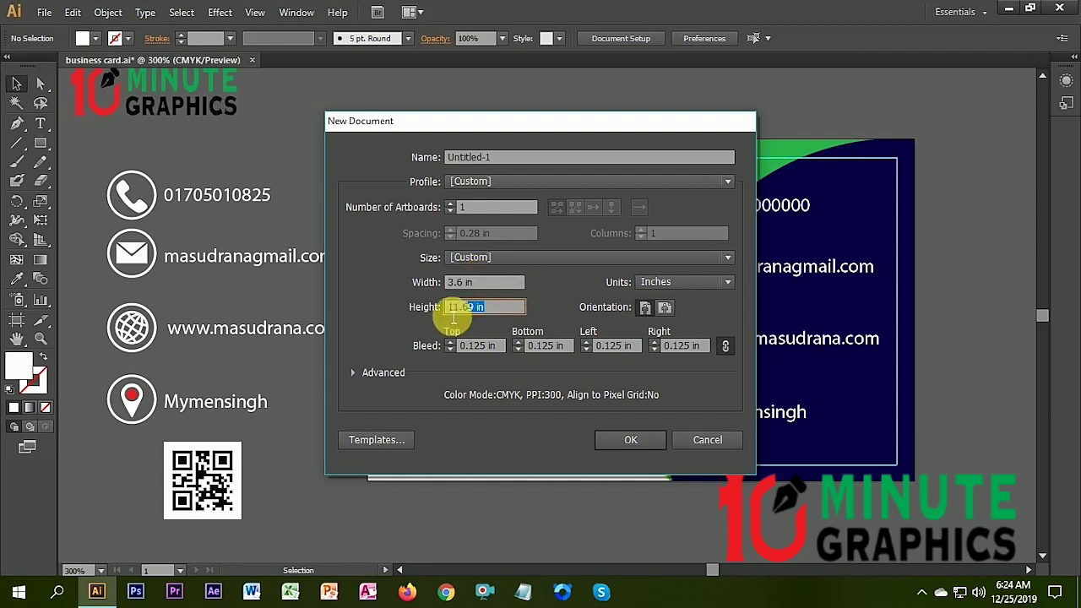
type("2")
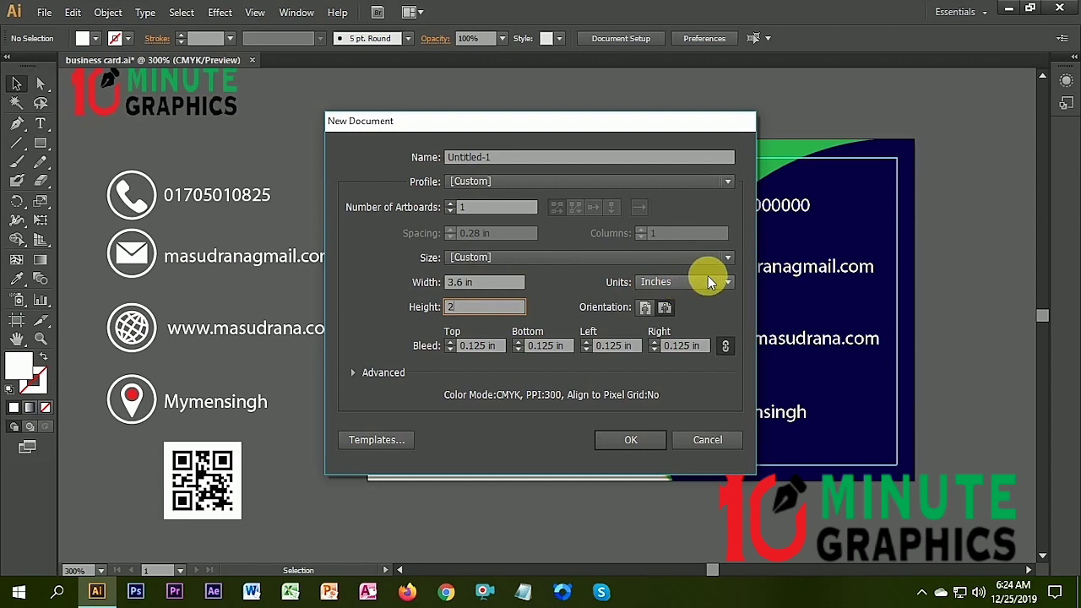
left_click(643, 309)
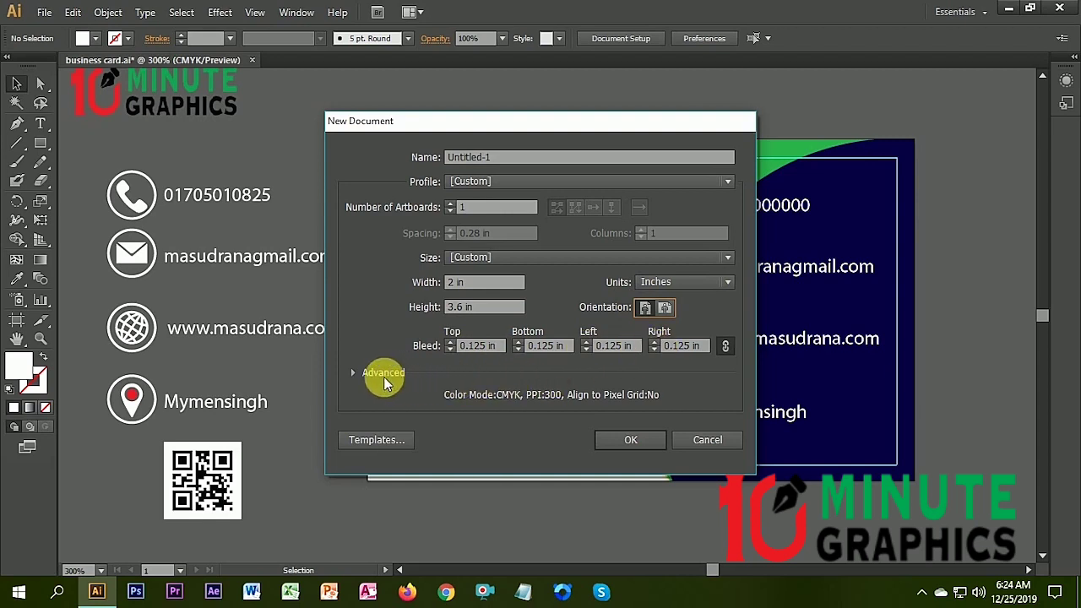
left_click(354, 373)
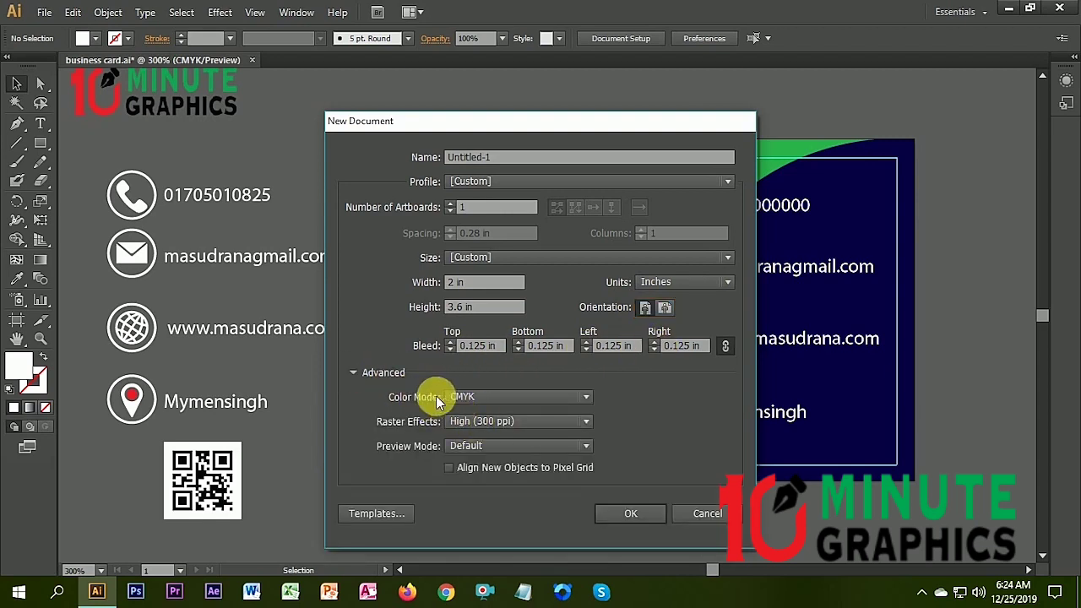
left_click(354, 372)
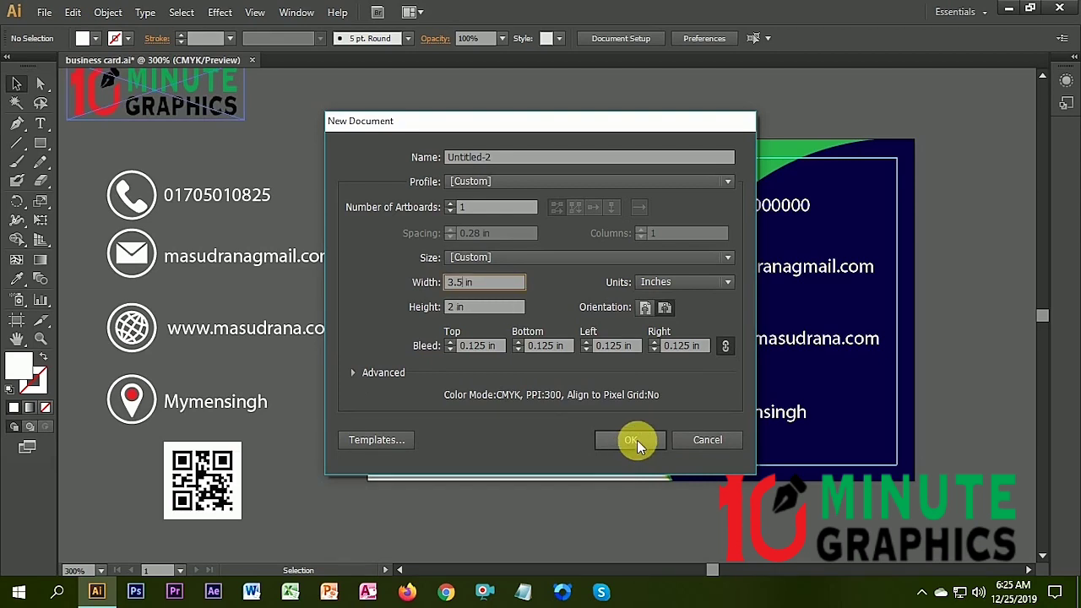
left_click(637, 439)
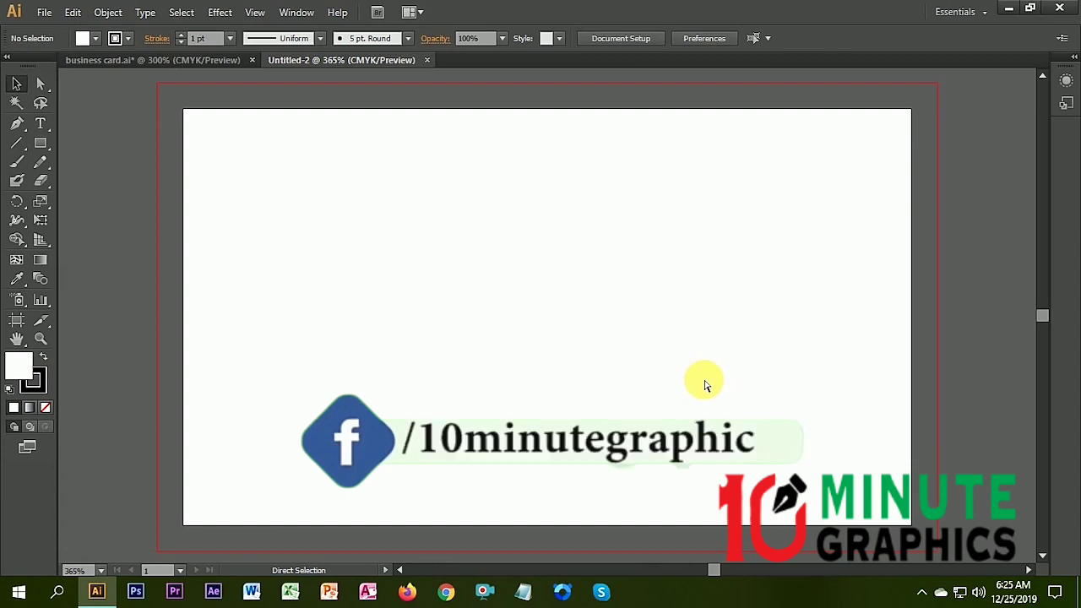
- Create a 3.5 × 2 in rectangle and move it so that it exactly covers the artboard
key("ctrl+minus")
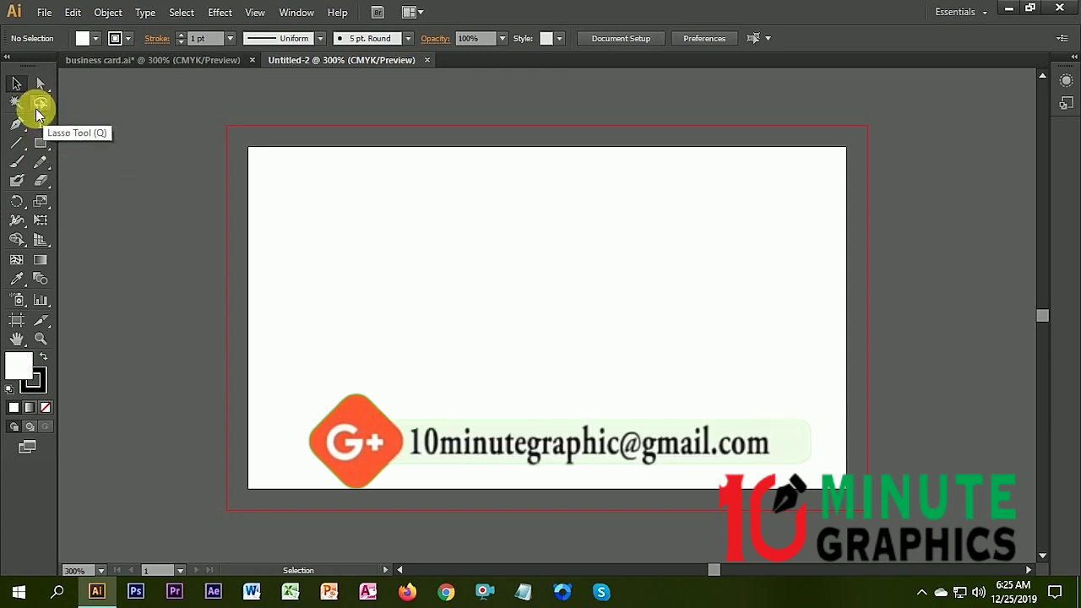
left_click(40, 142)
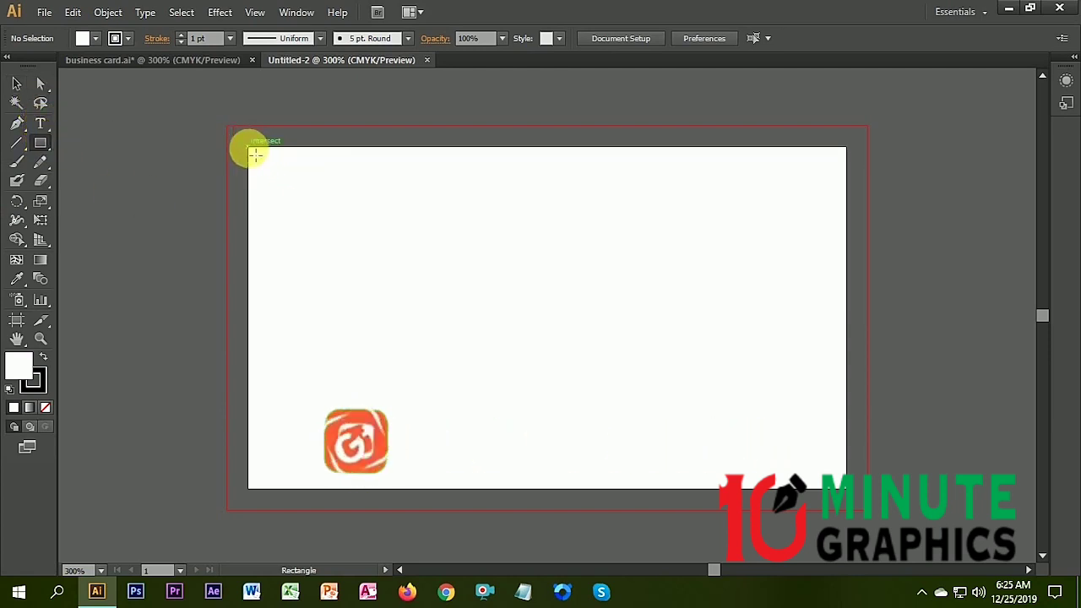
left_click_drag(249, 148, 840, 486)
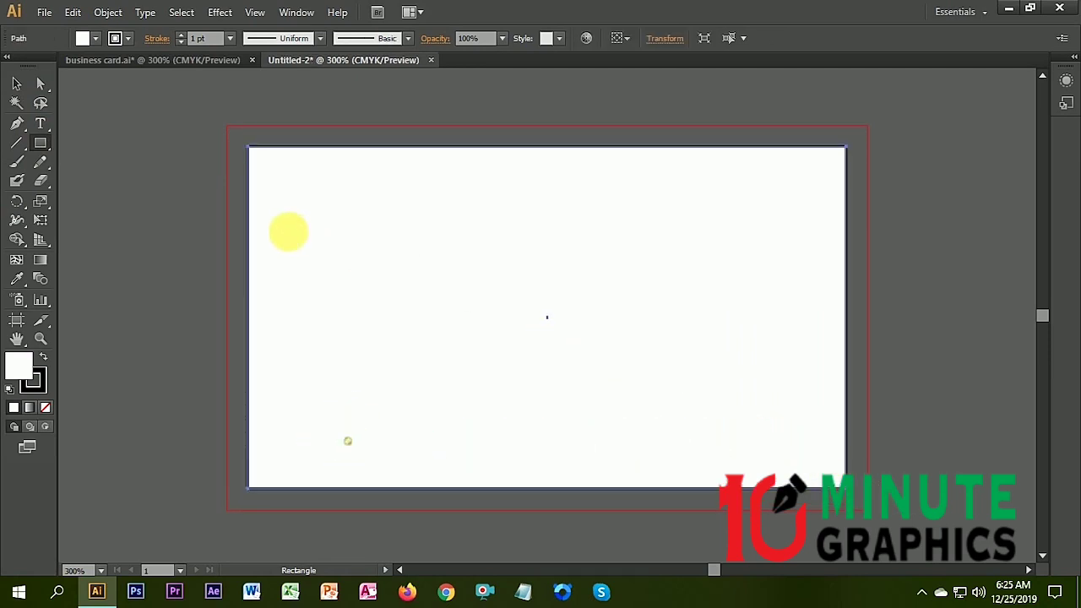
key("ctrl+z")
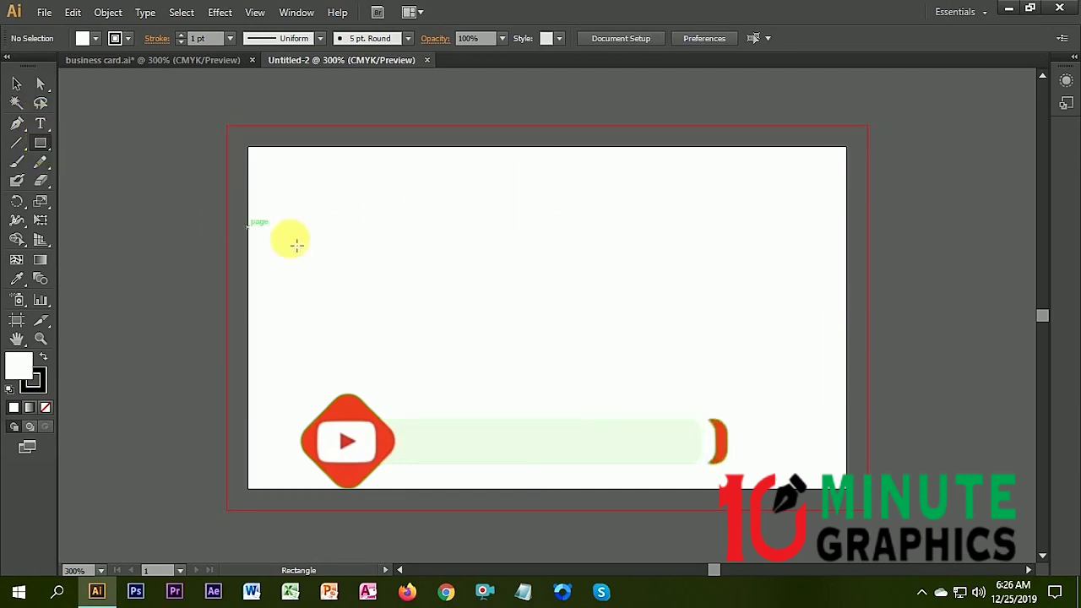
left_click(355, 228)
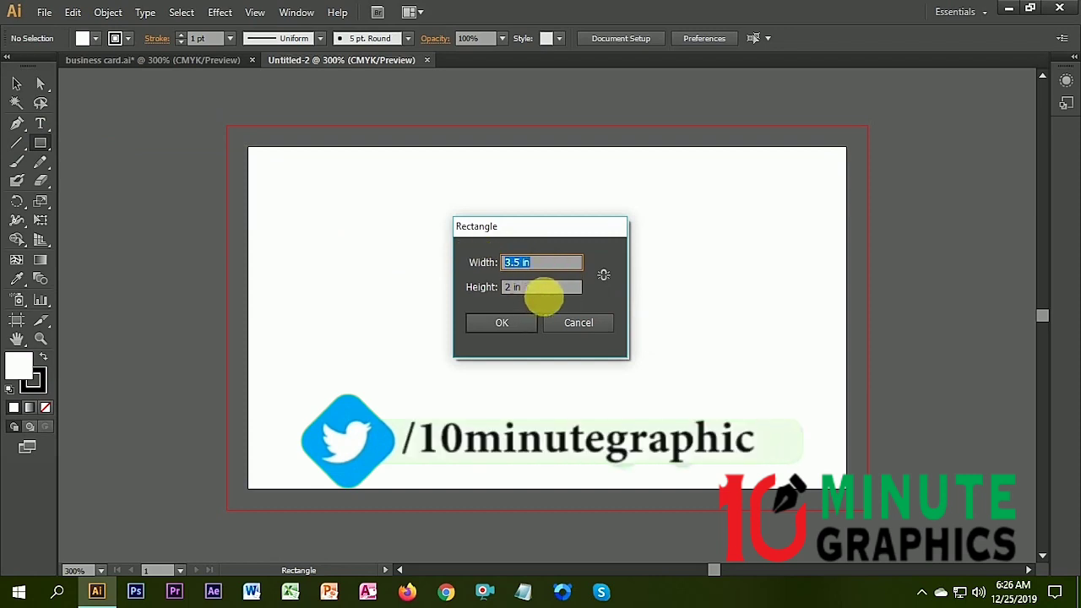
left_click(515, 324)
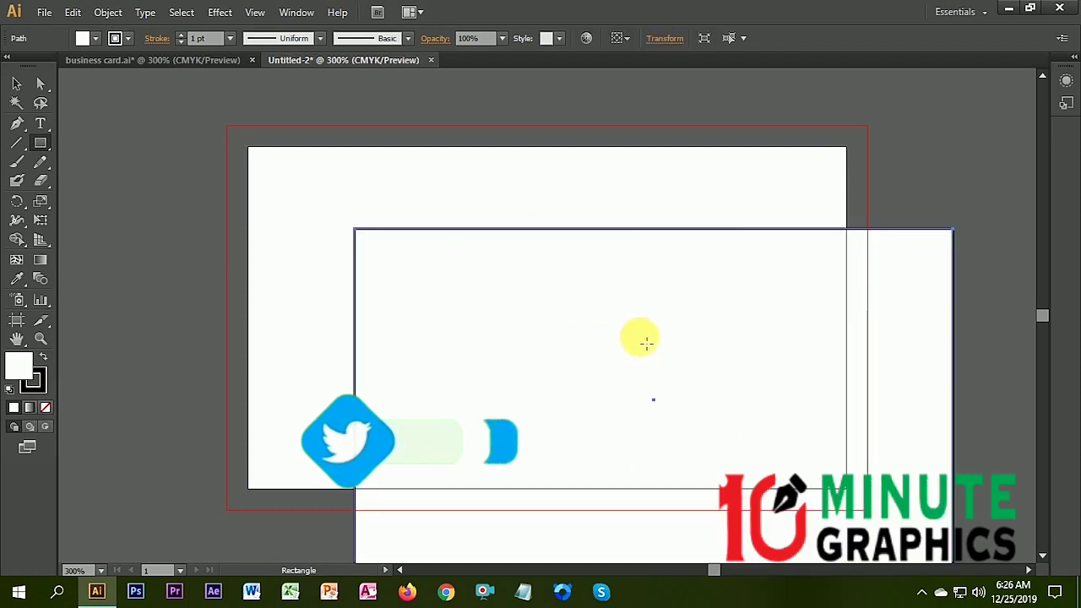
left_click(16, 83)
left_click_drag(381, 254, 279, 178)
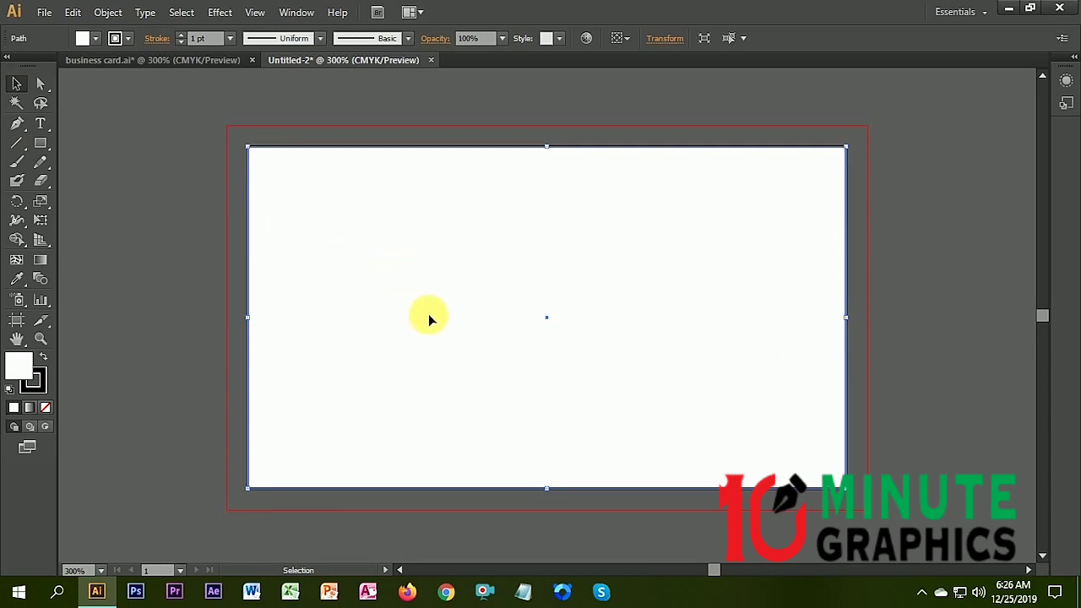
- Offset the artboard-sized rectangle's path by -0.125 in with miter joins to make an inner safe-margin rectangle
left_click(108, 13)
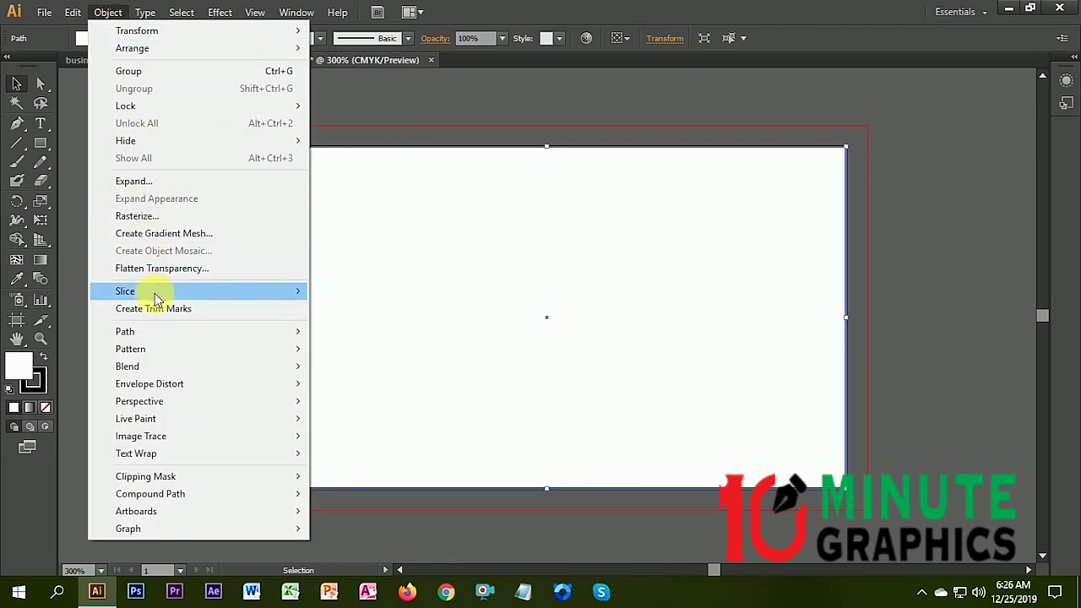
mouse_move(163, 334)
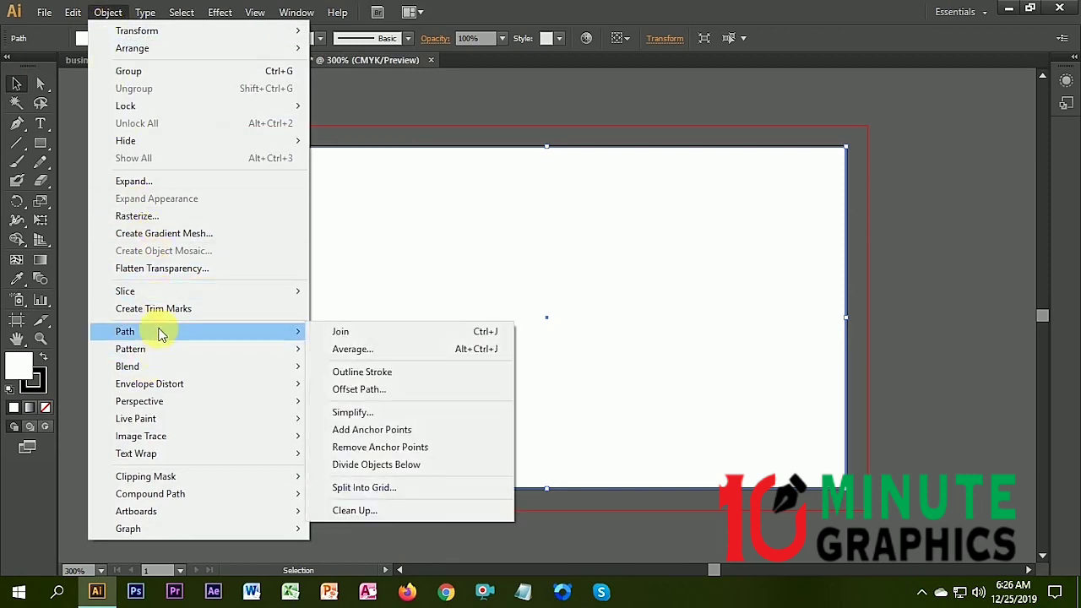
left_click(358, 394)
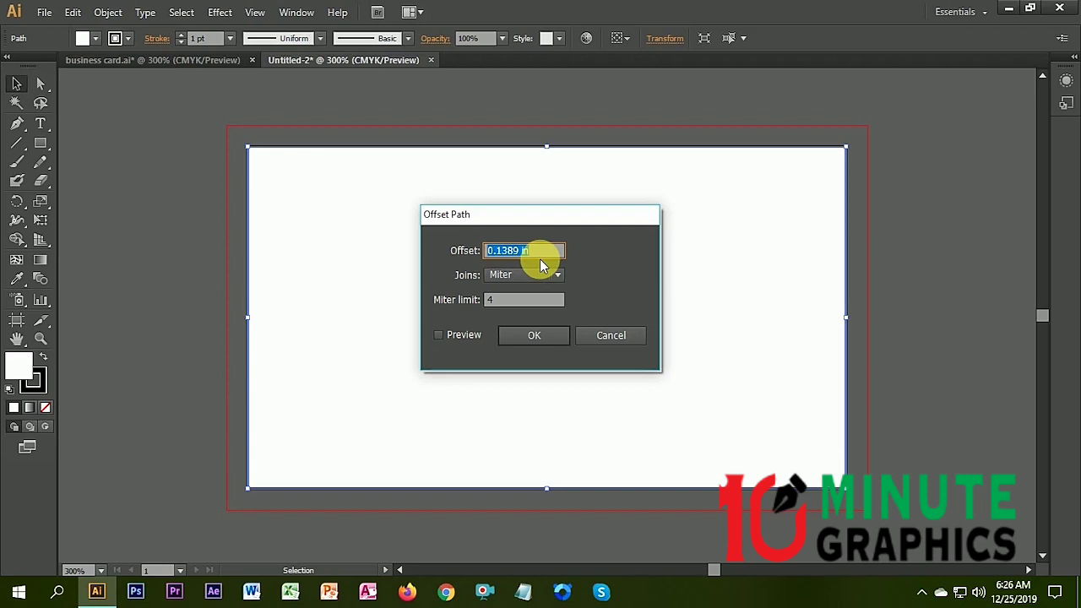
type("-.125")
left_click(436, 335)
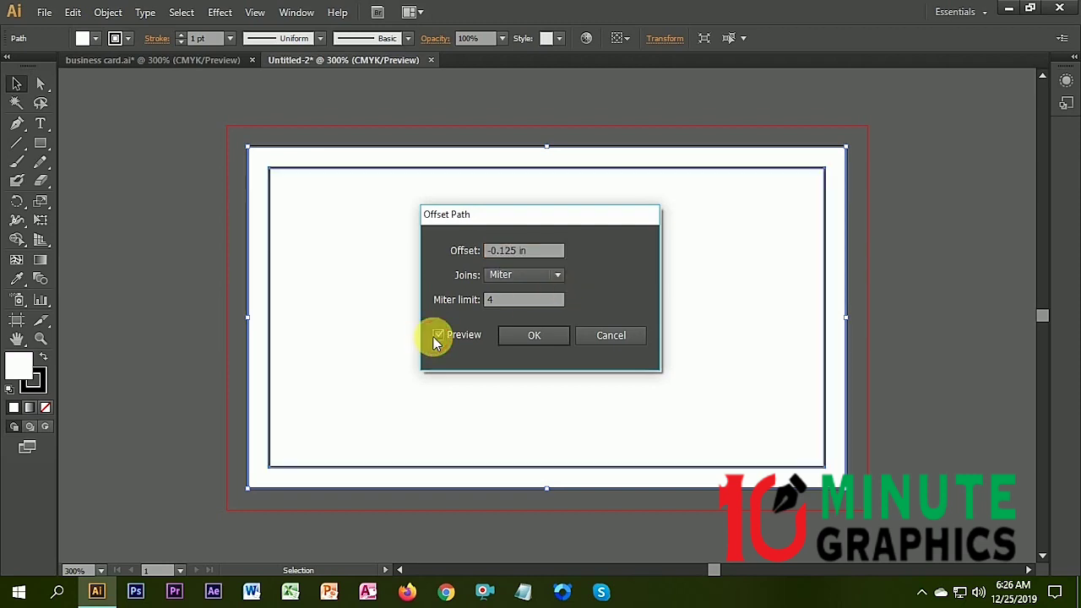
left_click(535, 335)
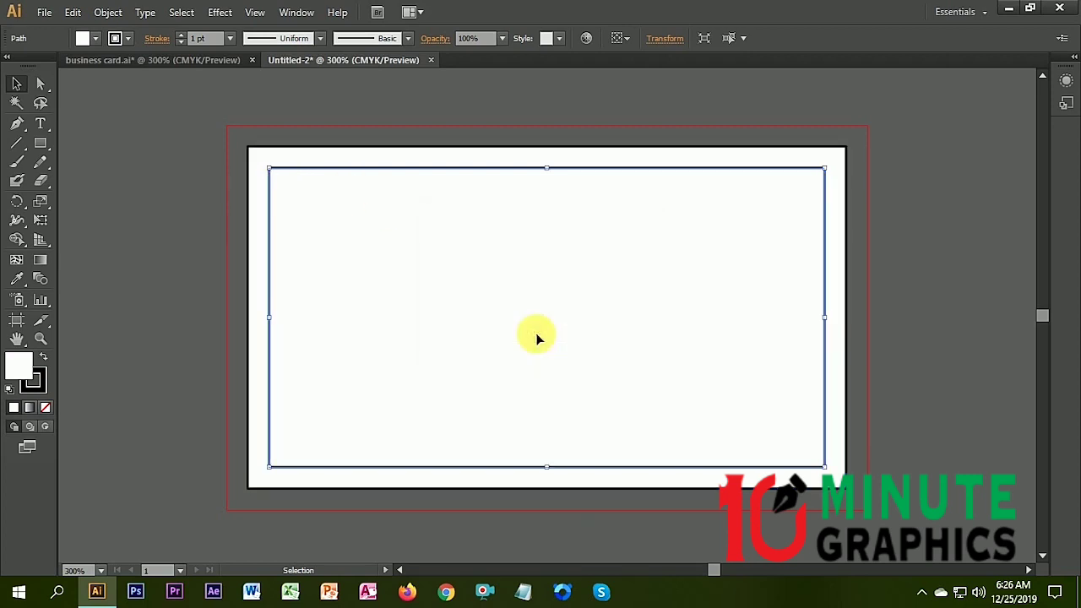
- Convert the inner offset rectangle into guides
right_click(317, 170)
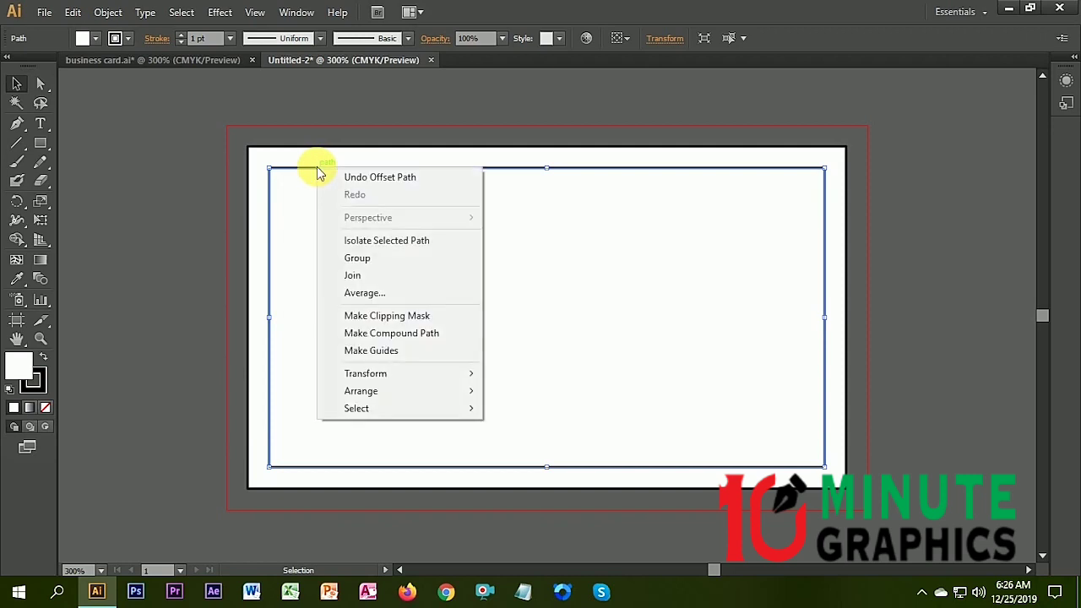
left_click(398, 360)
scroll(354, 211, "up", 2)
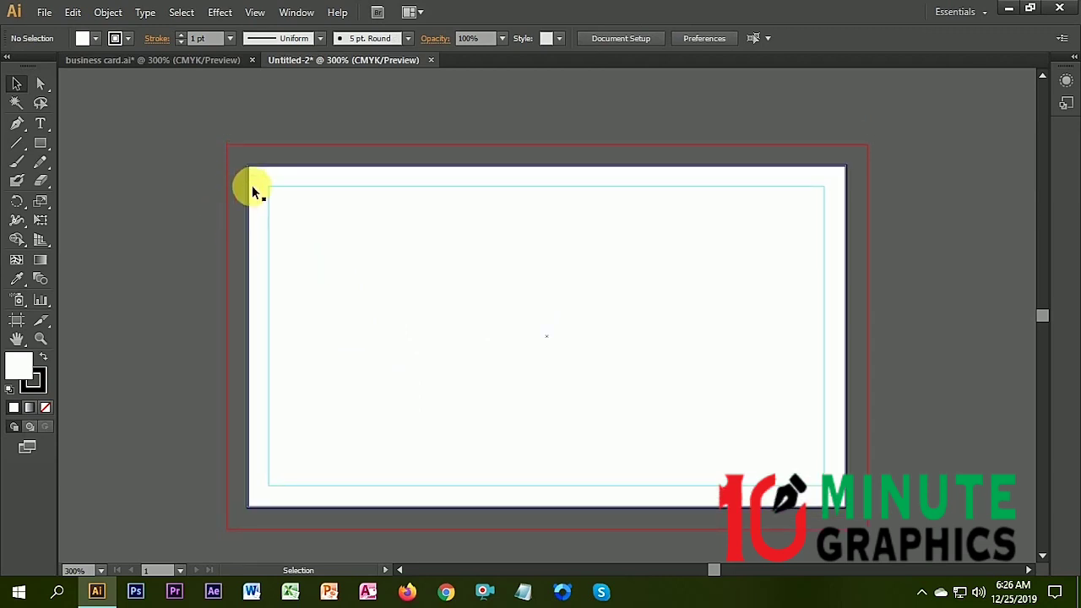
scroll(321, 194, "down", 1)
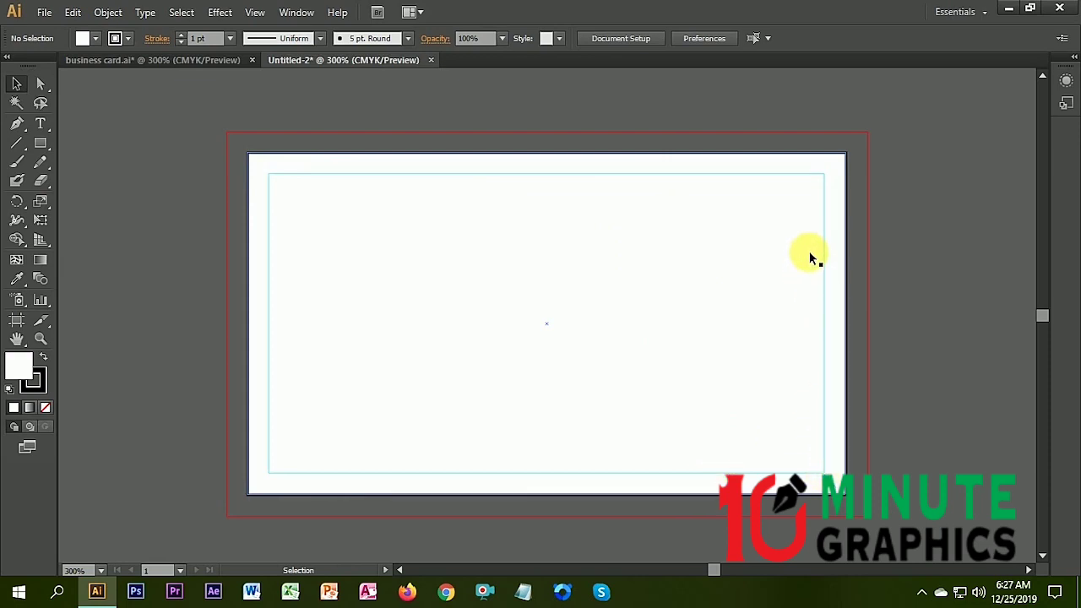
scroll(802, 230, "up", 1)
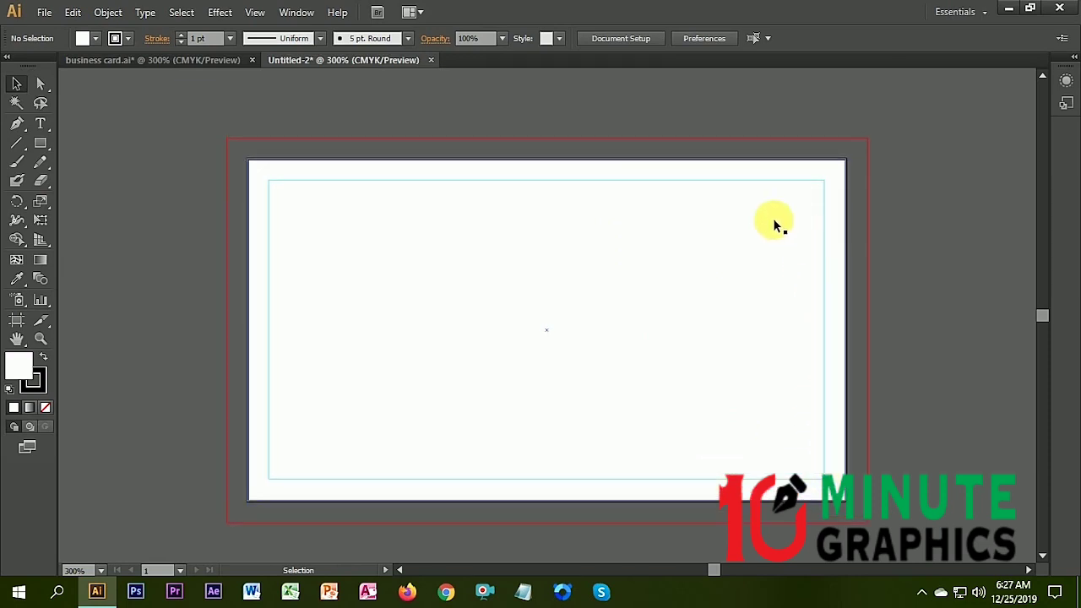
scroll(299, 186, "down", 1)
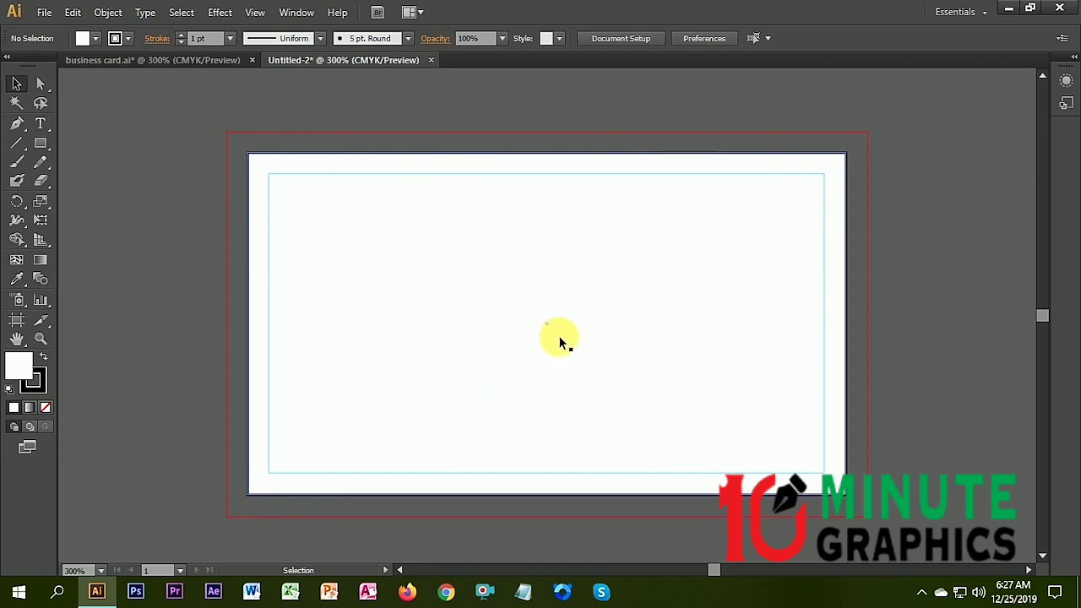
scroll(561, 337, "up", 1)
- Select the outer rectangle that covers the artboard and lock it
left_click(326, 160)
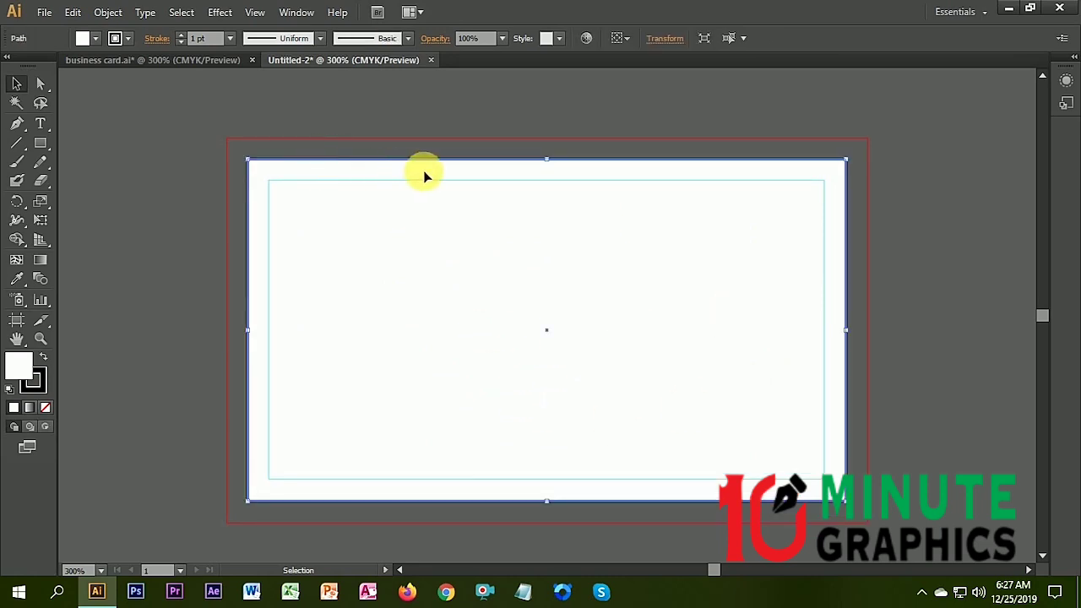
key("a")
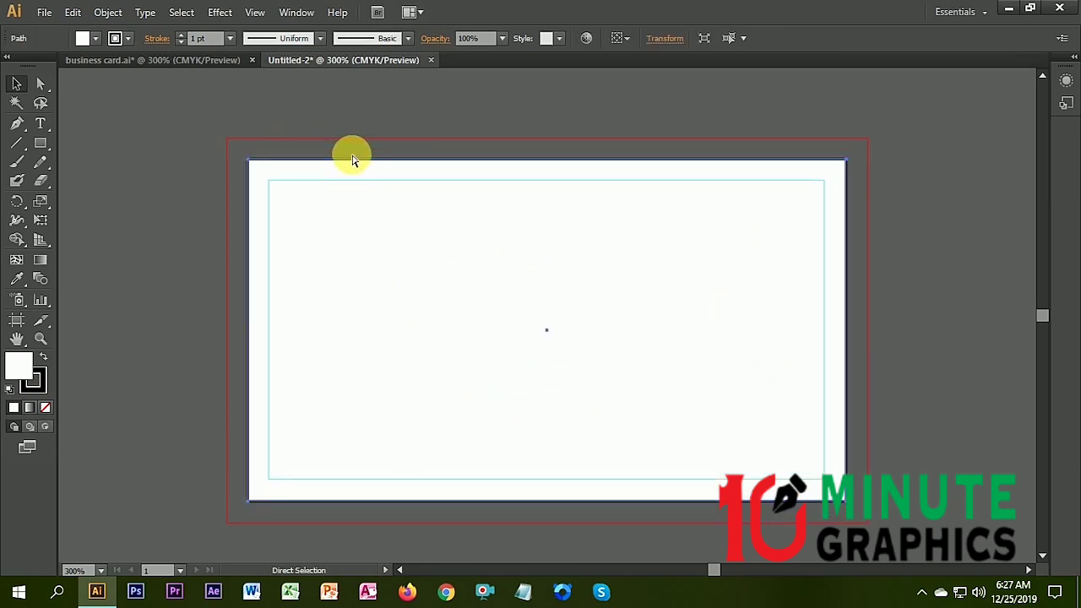
key("v")
key("a")
key("v")
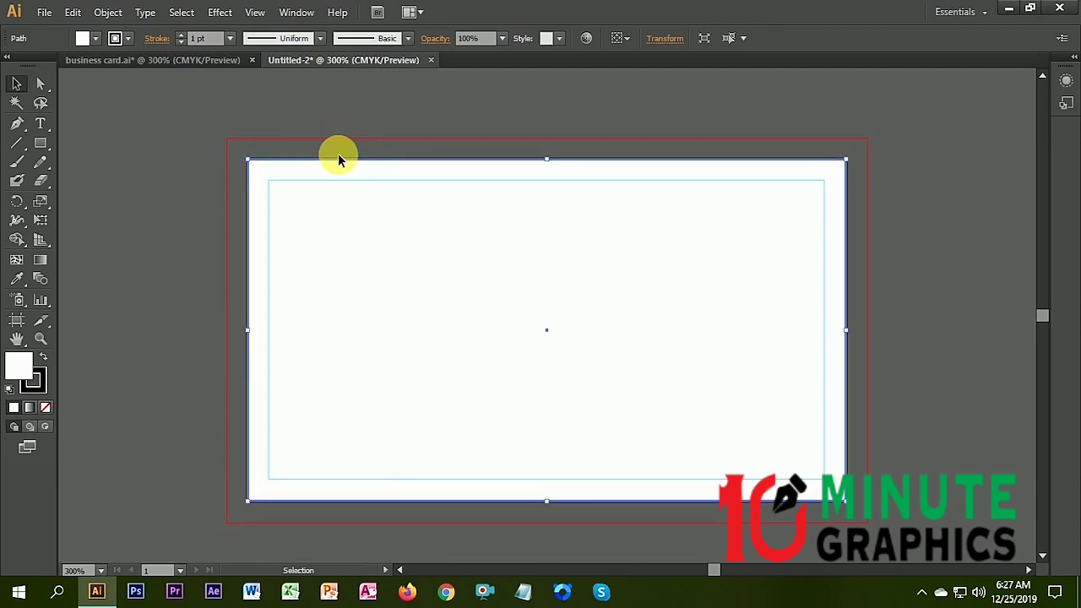
key("a")
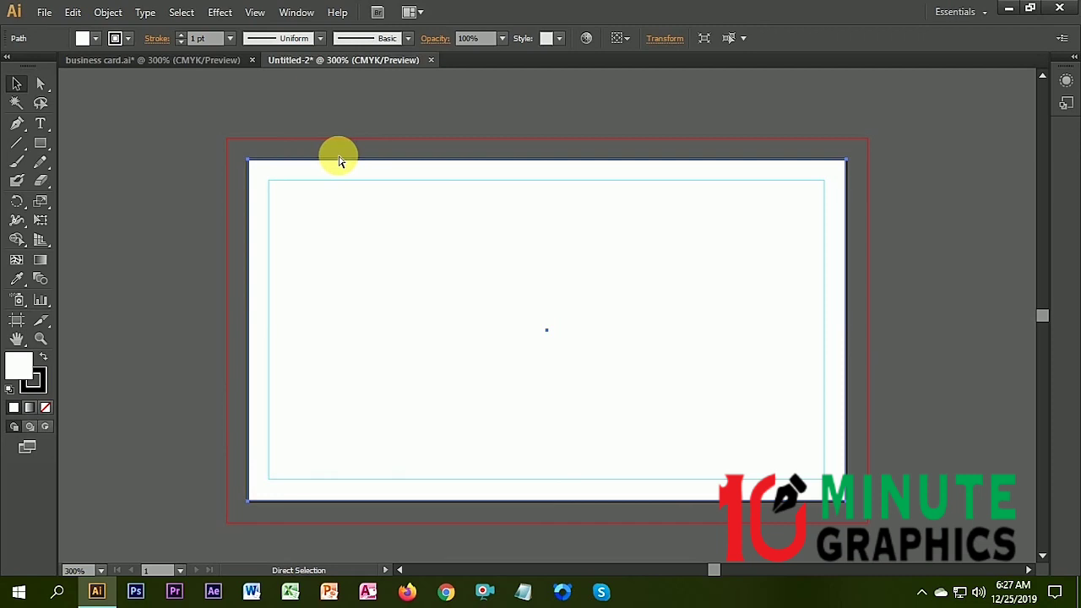
key("v")
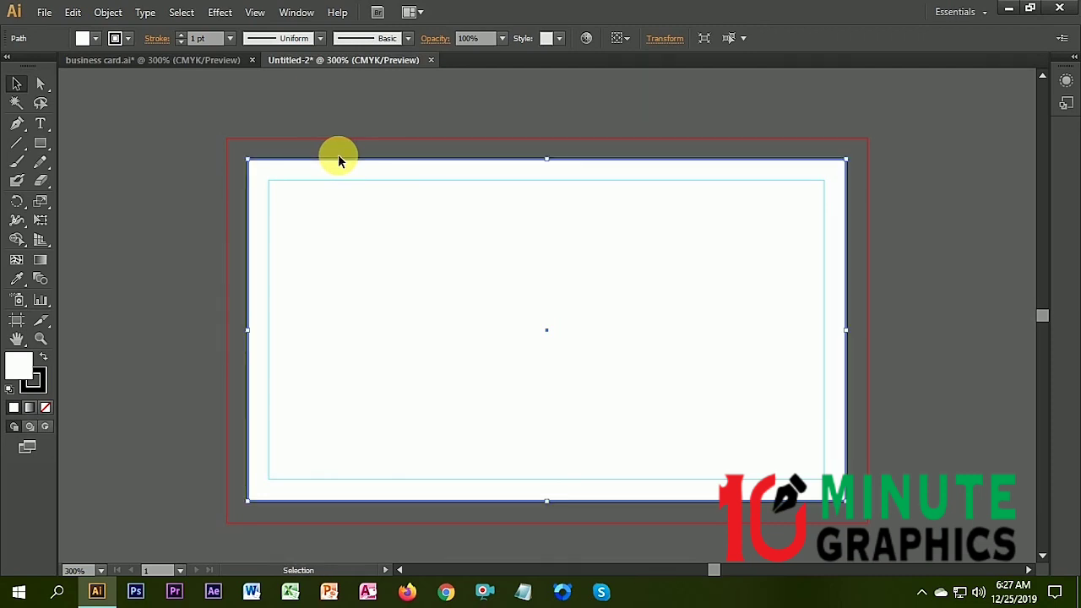
left_click(108, 14)
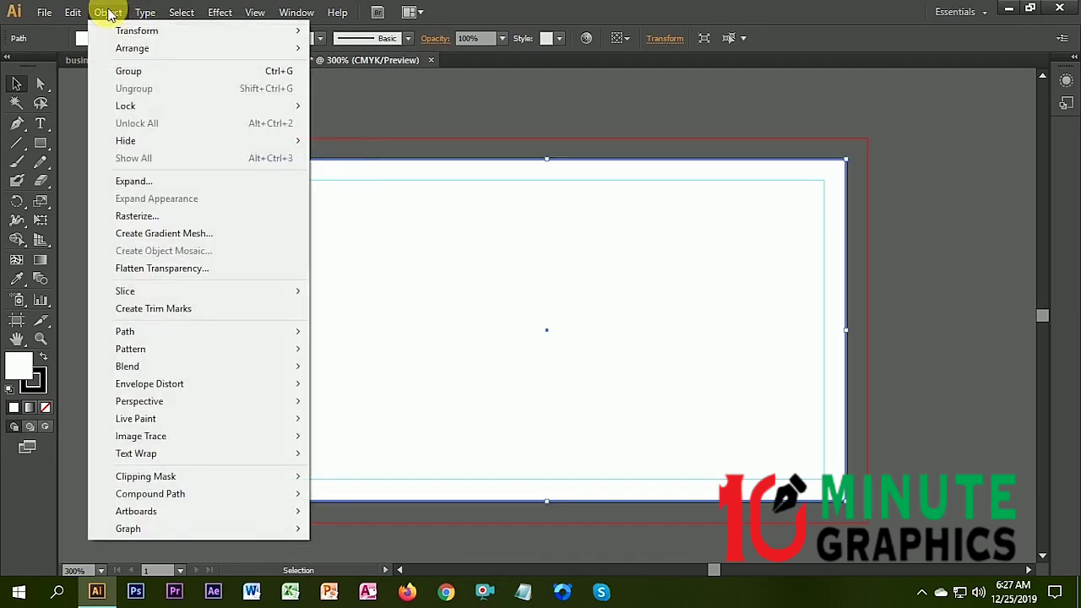
mouse_move(152, 105)
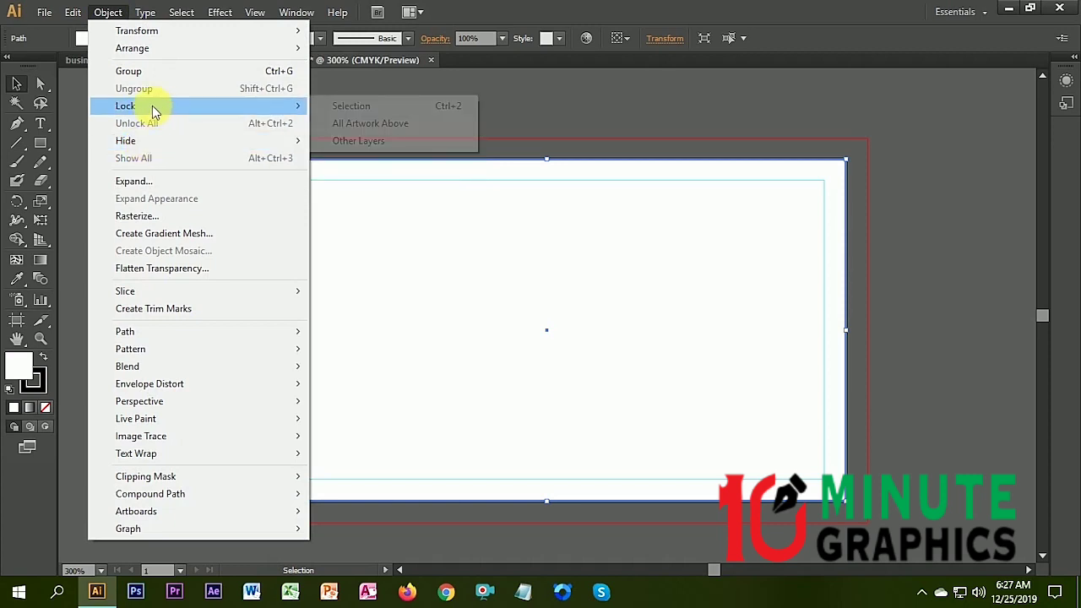
left_click(438, 111)
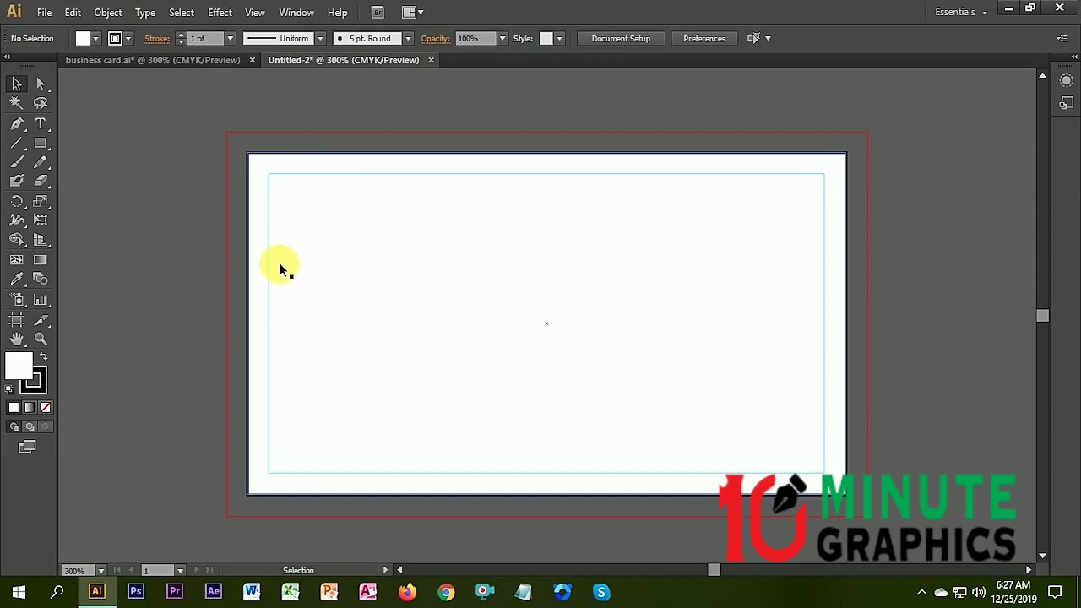
- Draw a large circle taller than the card with the Ellipse tool and move it over the card's right half
scroll(351, 293, "down", 1)
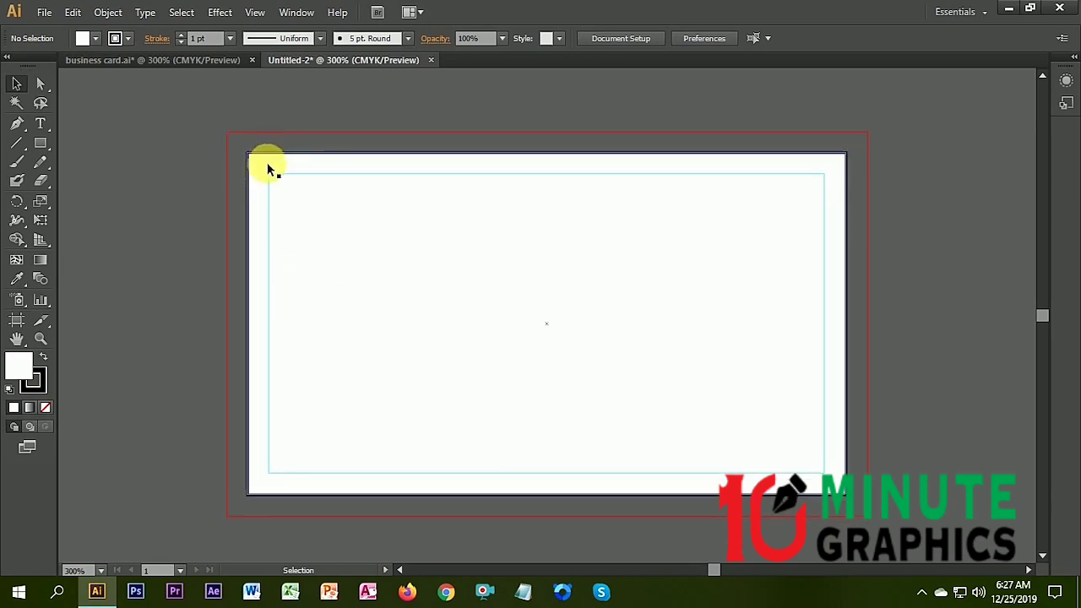
key("ctrl+minus")
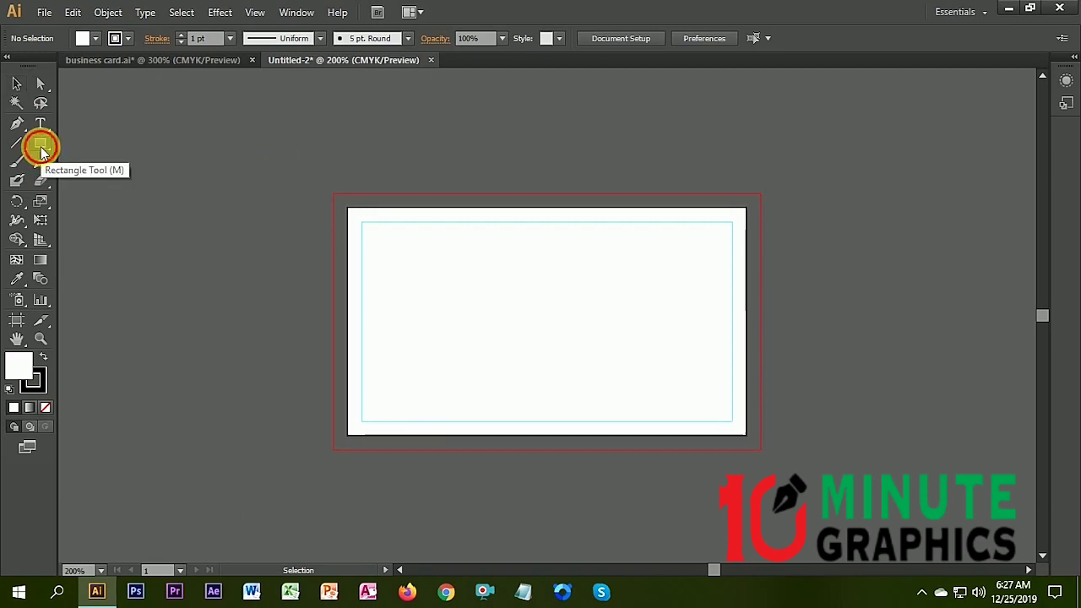
left_click_drag(41, 146, 97, 182)
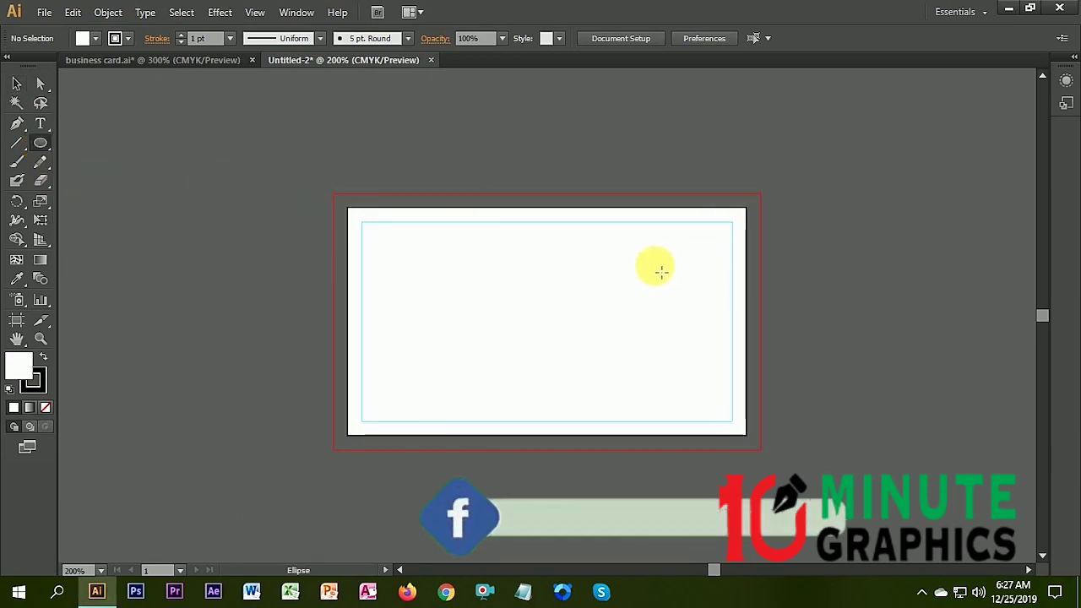
left_click_drag(654, 321, 773, 514)
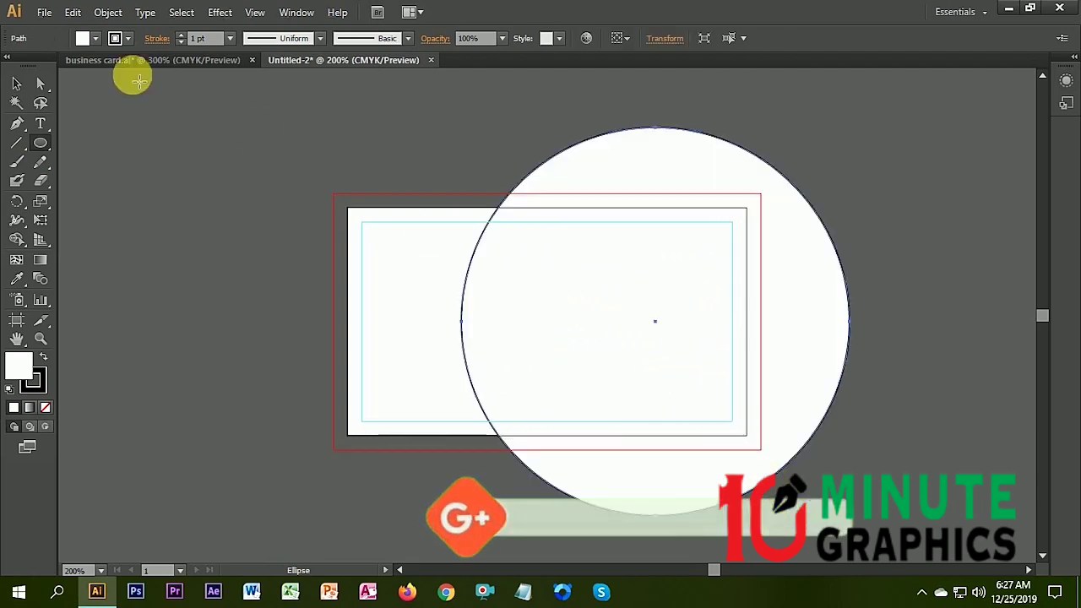
left_click(16, 83)
left_click_drag(550, 263, 583, 271)
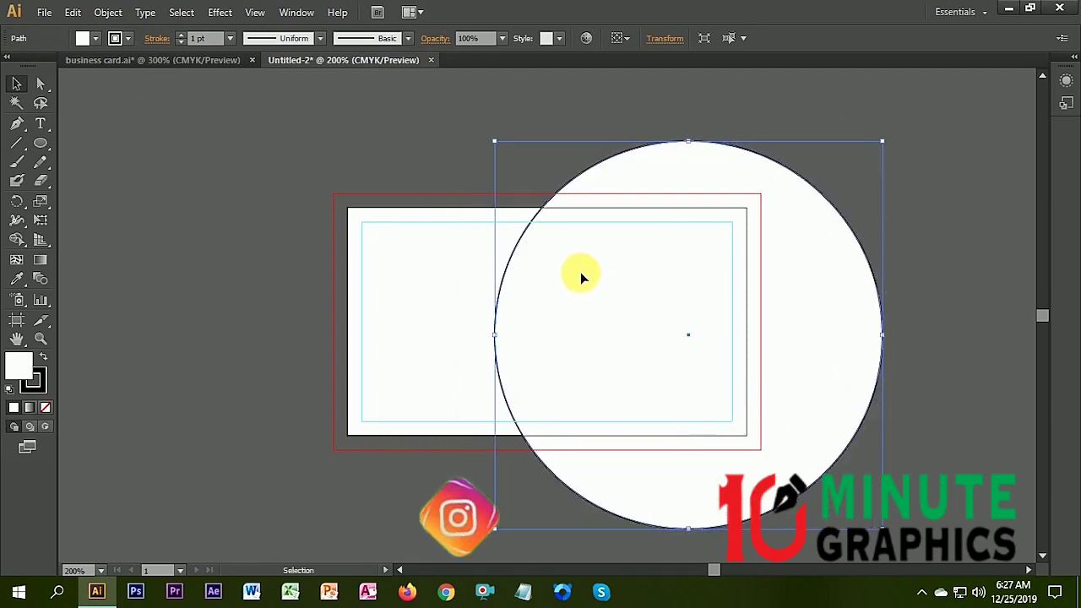
scroll(579, 268, "down", 1)
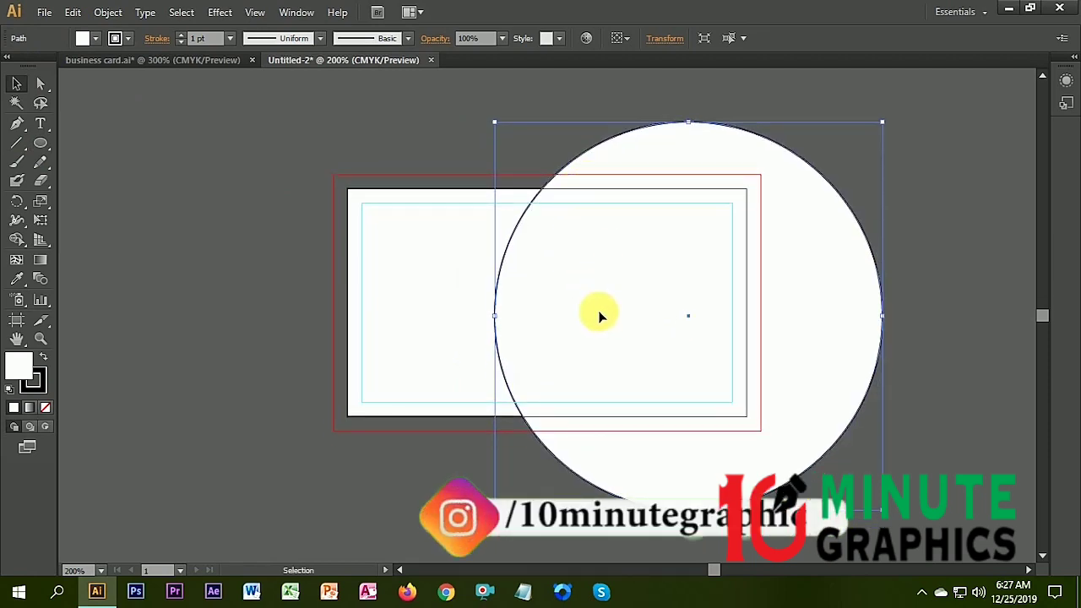
- Fill the circle with pale yellow, setting CMYK yellow to 20%
left_click(292, 12)
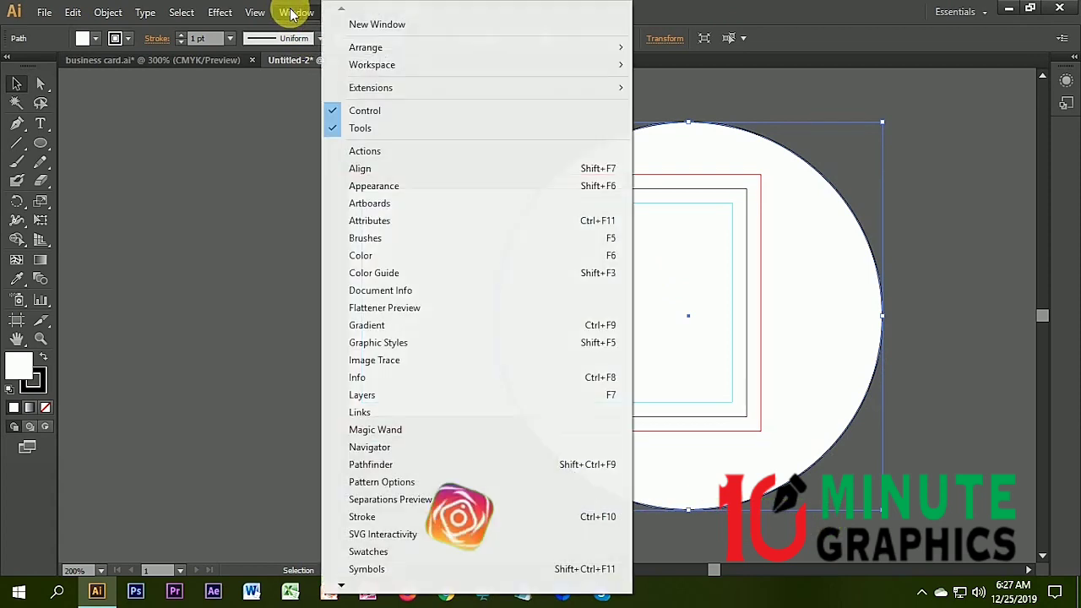
left_click(397, 255)
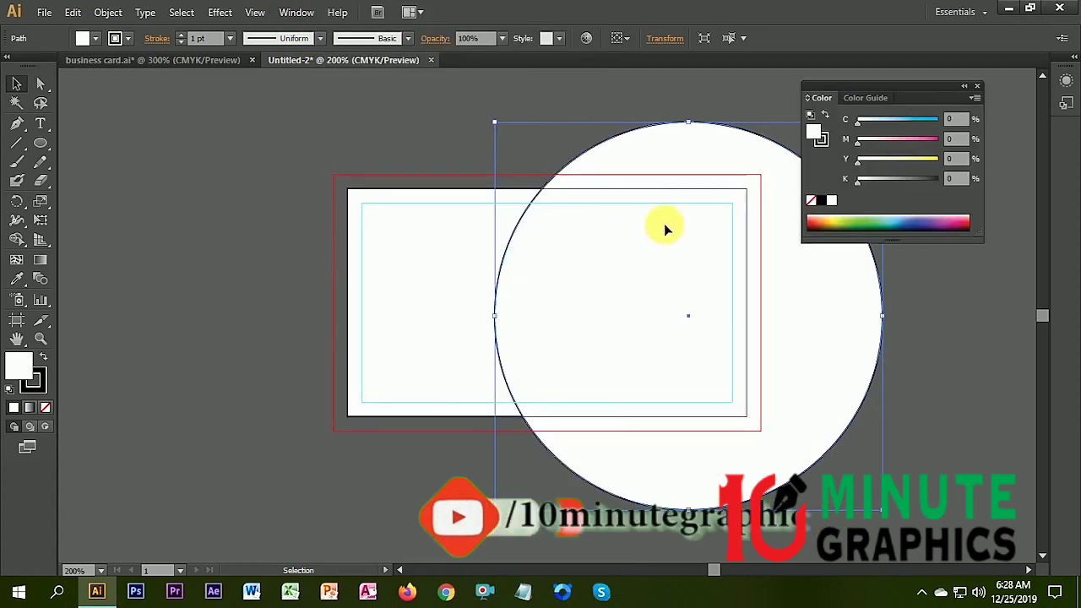
left_click_drag(873, 88, 936, 79)
left_click(1031, 157)
type("20")
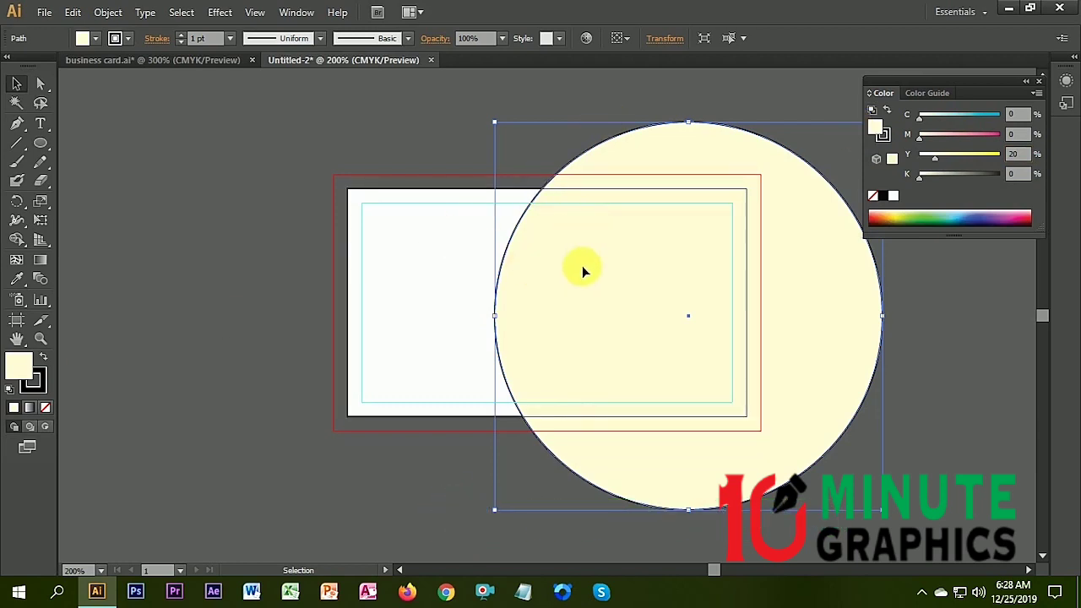
- Copy the circle 0.1 in right and 0.22 in down, and fill the copy with lime green (C 32.16, Y 98.82)
left_click_drag(557, 257, 568, 282)
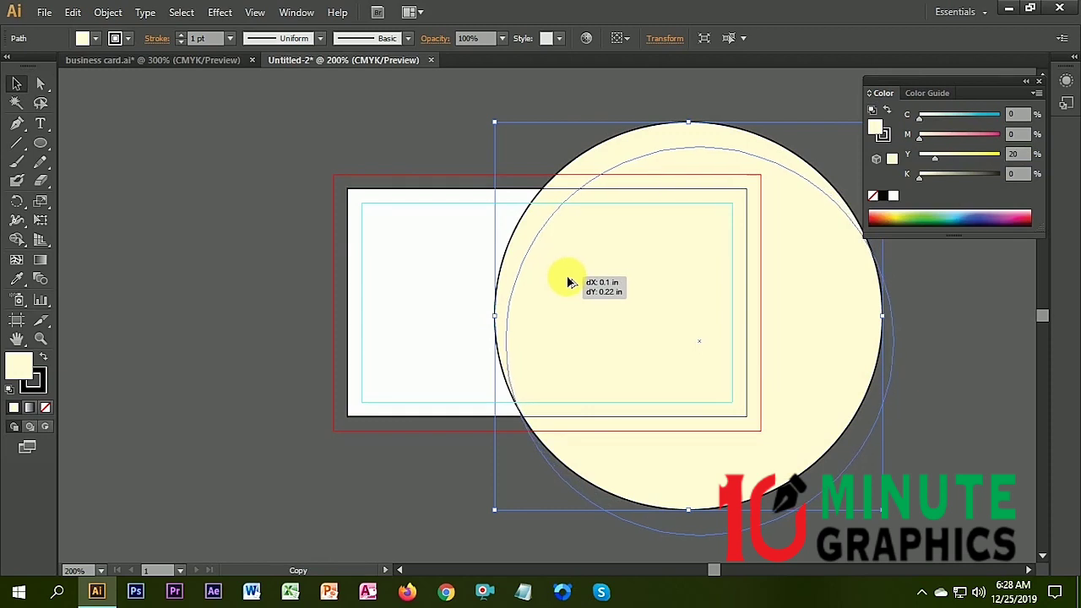
left_click_drag(568, 280, 568, 281)
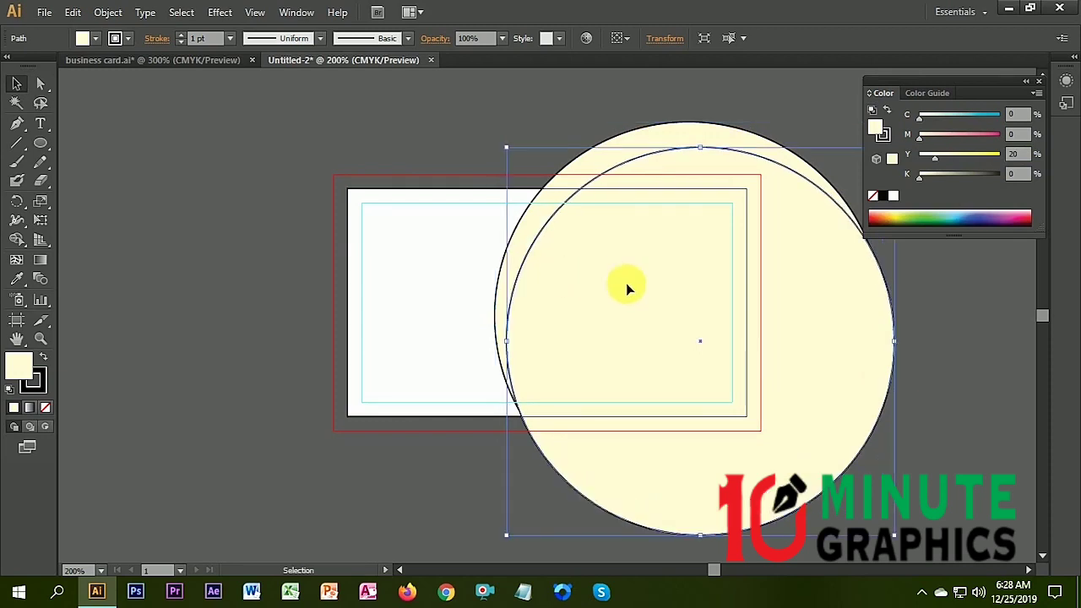
left_click(913, 221)
left_click(915, 218)
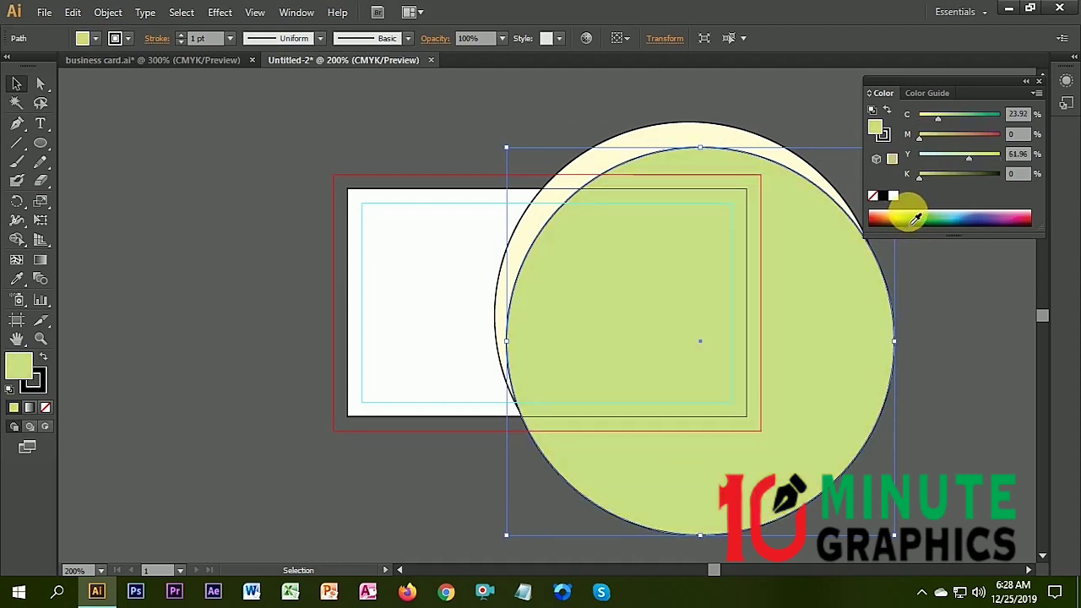
key("ctrl+z")
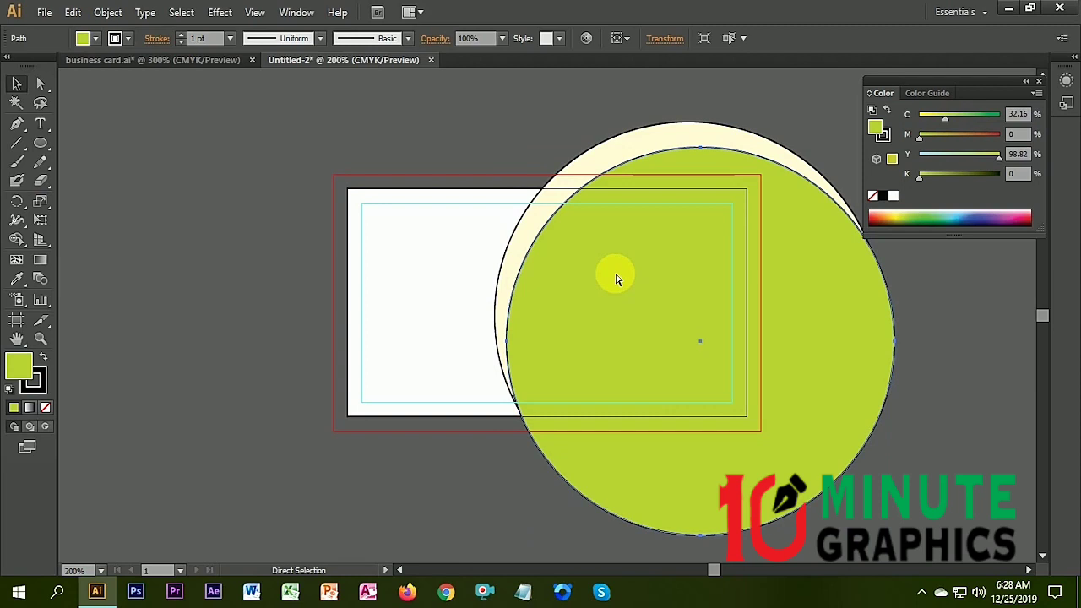
- Repeat the offset copy for a third circle and fill it with medium green (C 72.55, Y 100)
key("ctrl+z")
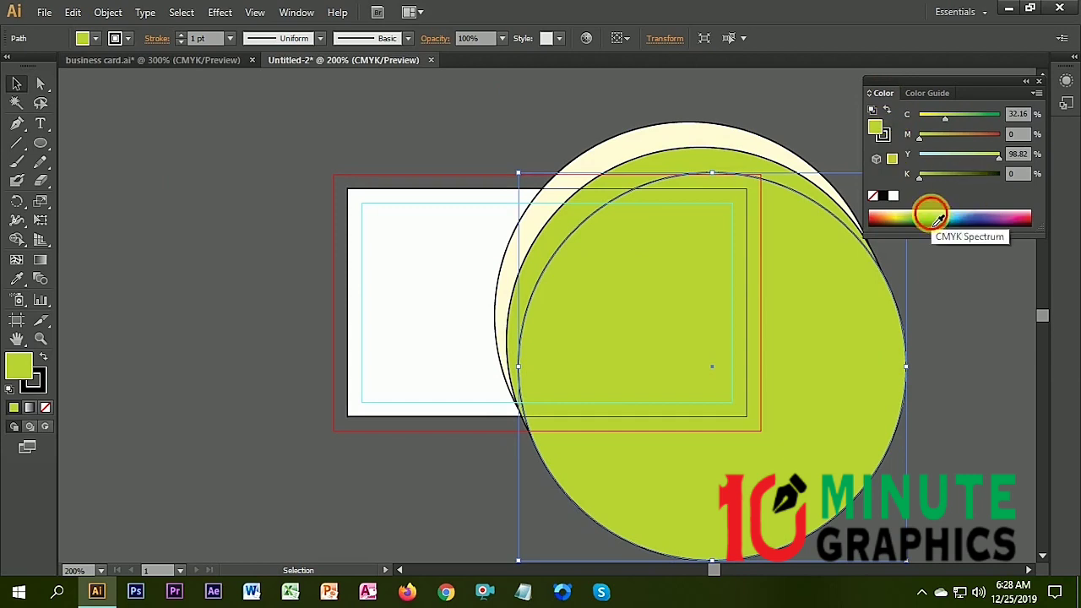
mouse_move(937, 220)
left_mouse_down()
mouse_move(926, 217)
mouse_move(933, 224)
left_mouse_up()
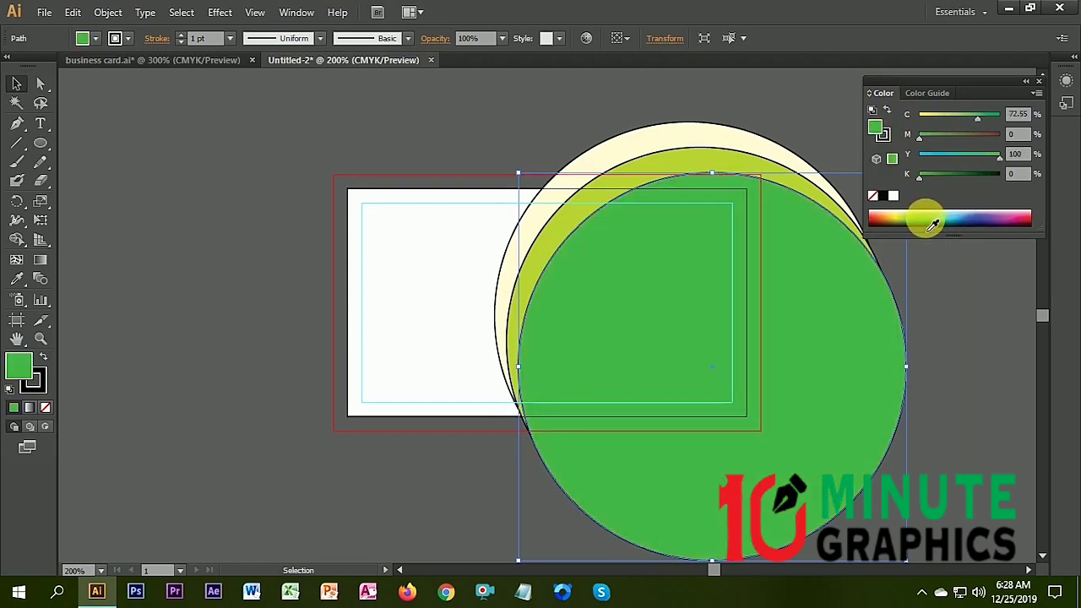
- Add a fourth circle with the same offset and fill it with dark grey (C 0, M 0, Y 0, K 92)
key("a")
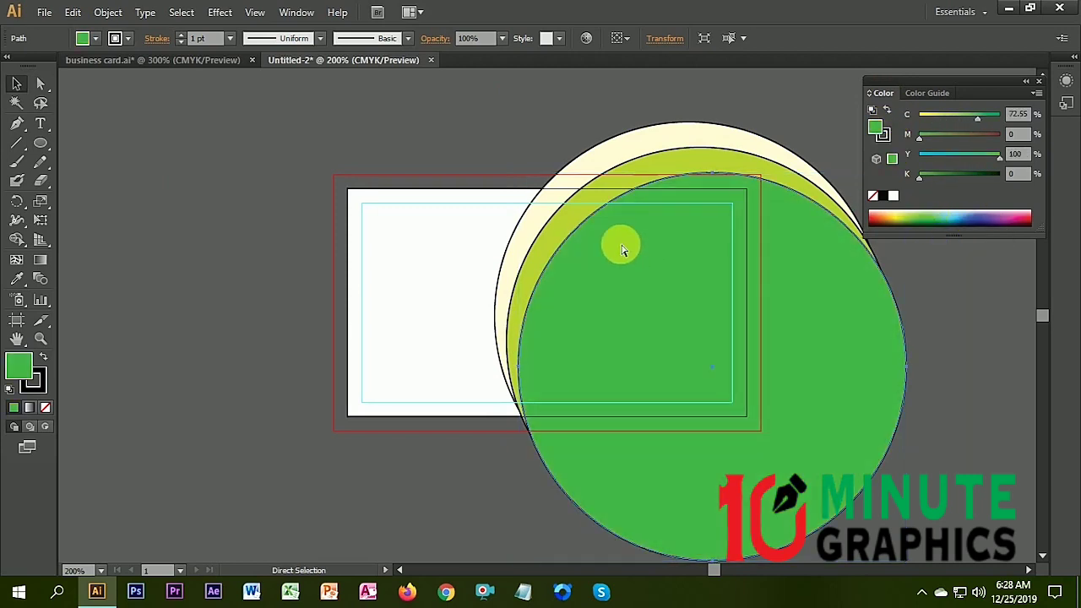
left_click(621, 250)
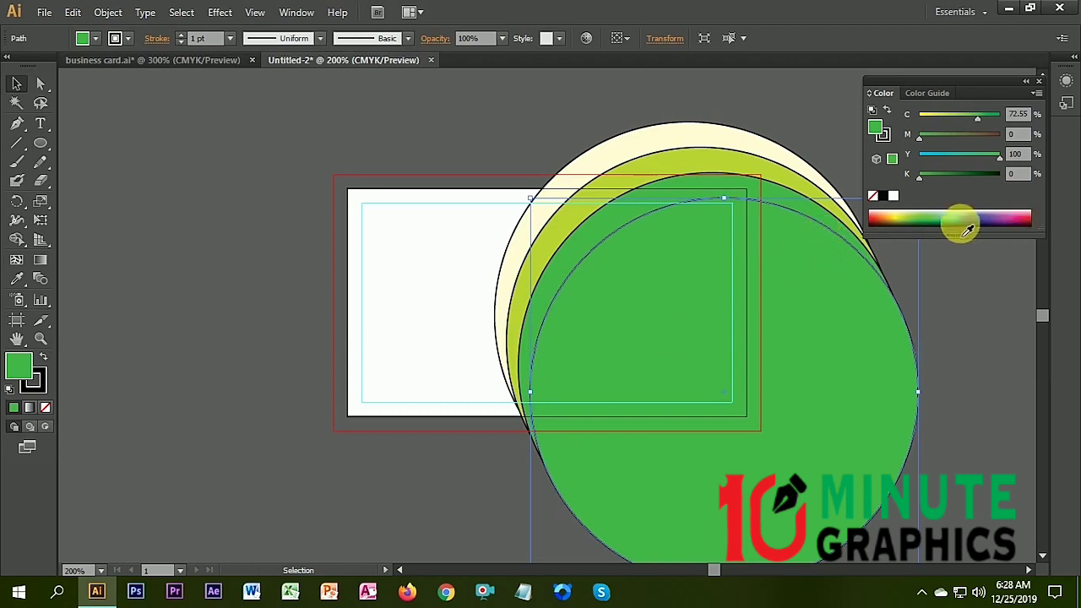
left_click_drag(944, 174, 983, 179)
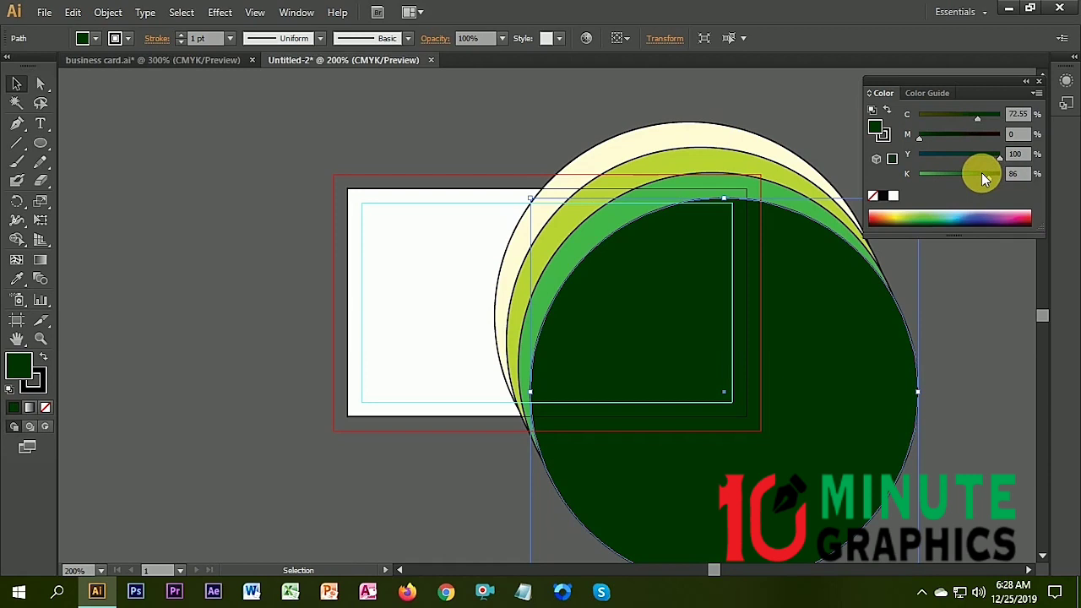
left_click(891, 198)
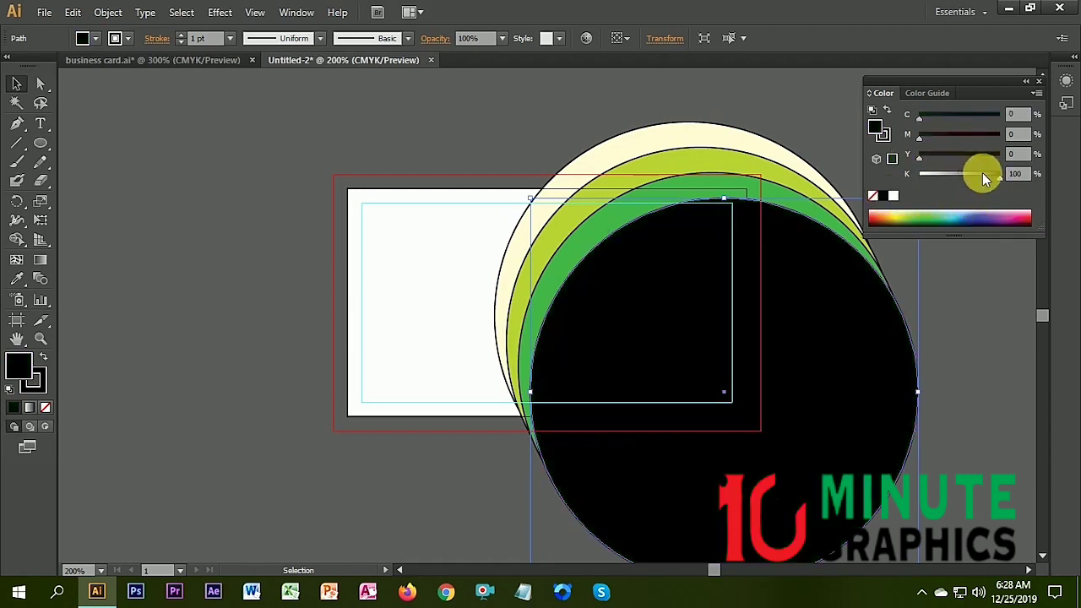
left_click_drag(985, 174, 996, 179)
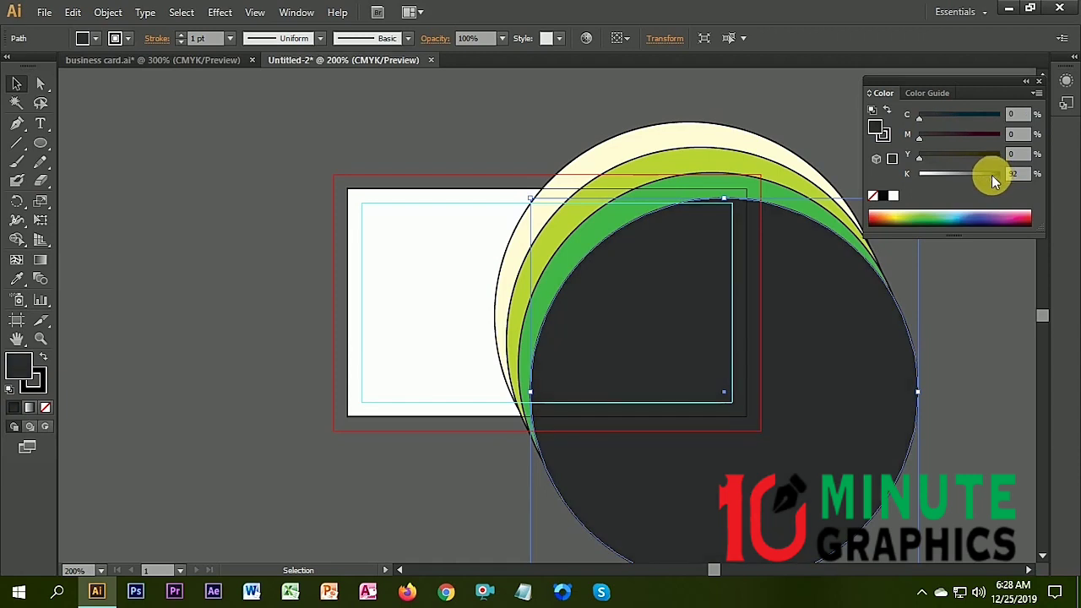
- Select all four circles, rotate them counter-clockwise and move them left over the card
scroll(525, 91, "down", 1)
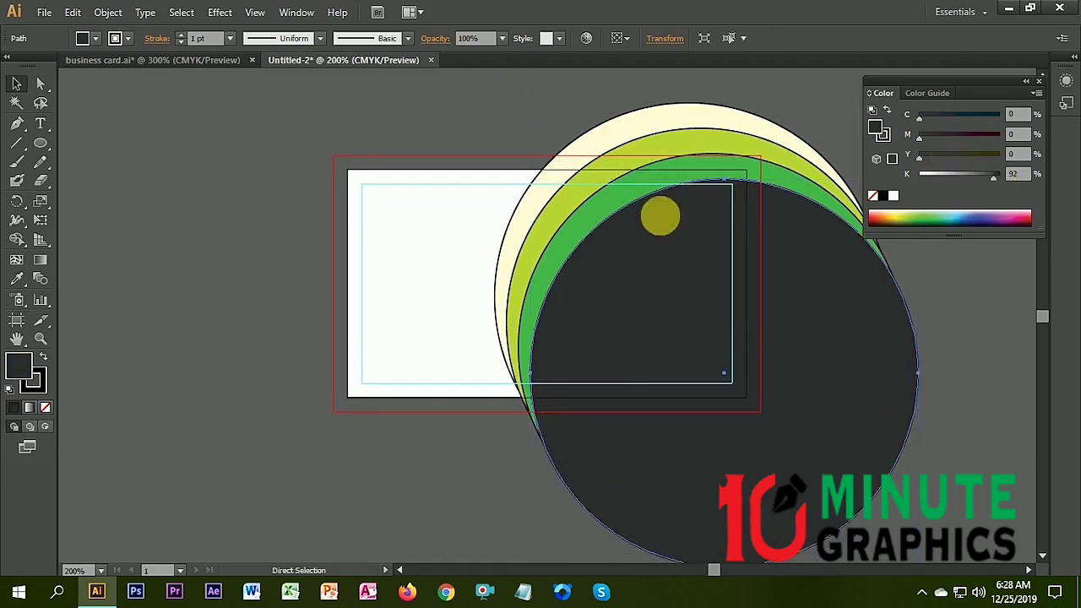
scroll(660, 217, "right", 10)
key("v")
left_click_drag(574, 109, 646, 248)
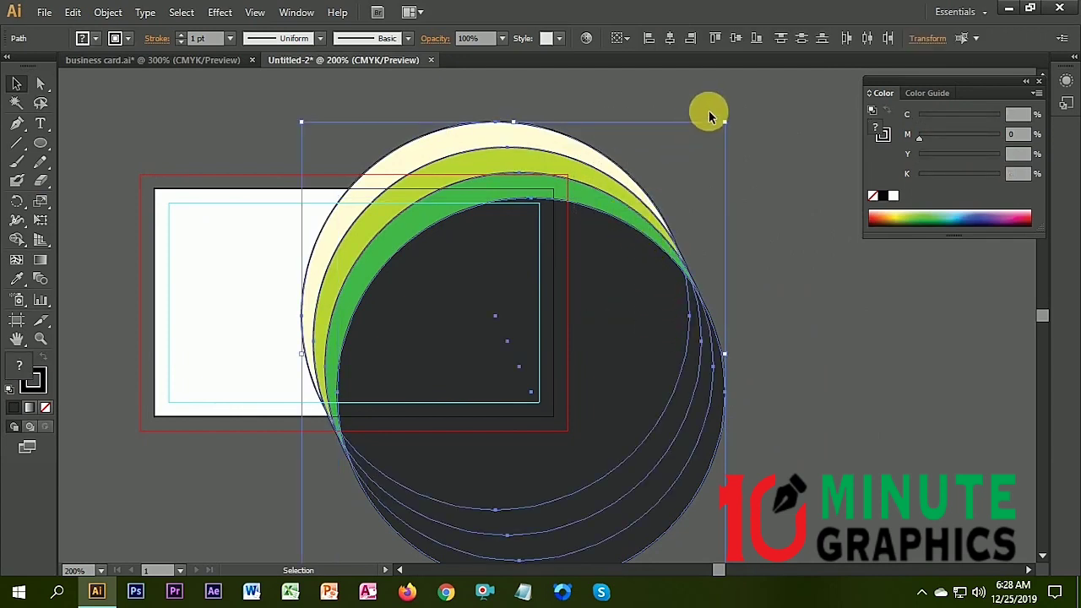
key("ctrl+minus")
left_click_drag(728, 120, 531, 181)
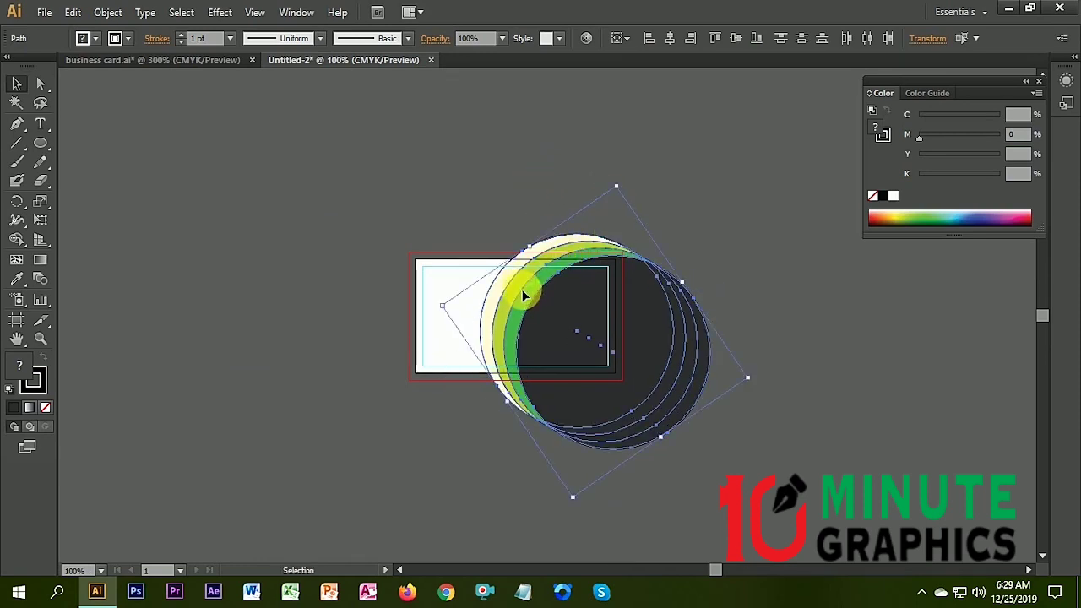
left_click_drag(518, 289, 452, 266)
- Turn the circles partly back clockwise and reposition them so their coloured bands curve across the card's top edge and middle
key("ctrl")
left_click(497, 268, "ctrl")
left_click_drag(559, 81, 594, 152)
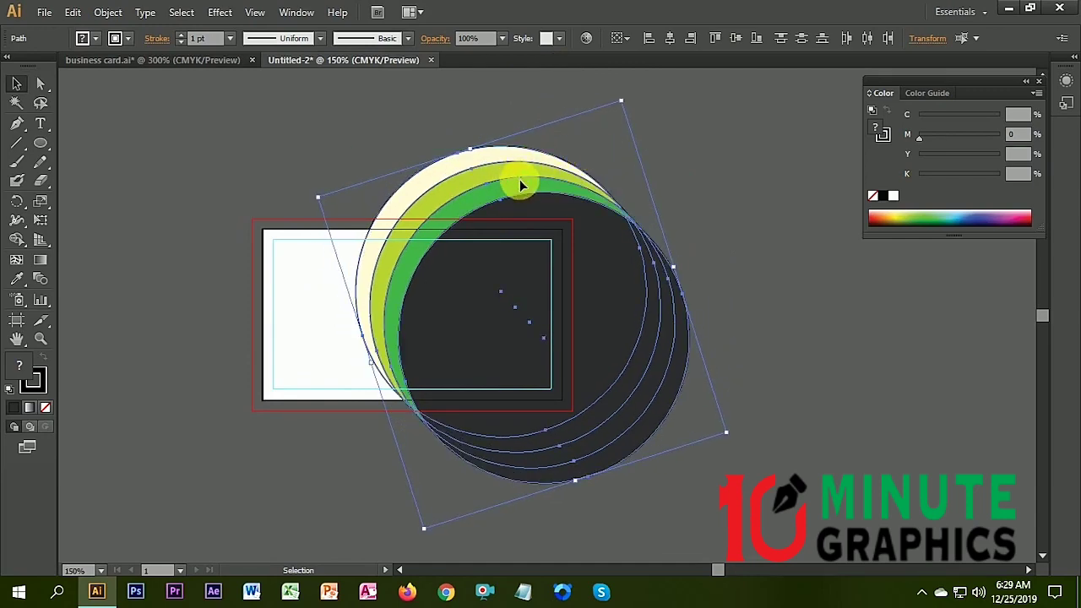
left_click_drag(519, 178, 513, 193)
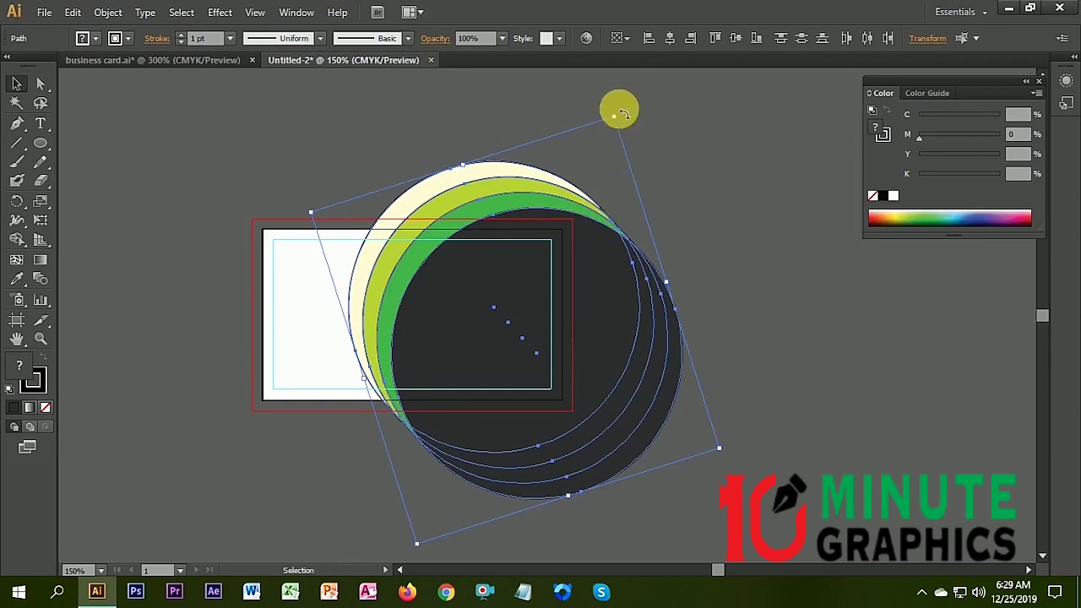
left_click_drag(621, 112, 627, 161)
left_click_drag(557, 177, 564, 194)
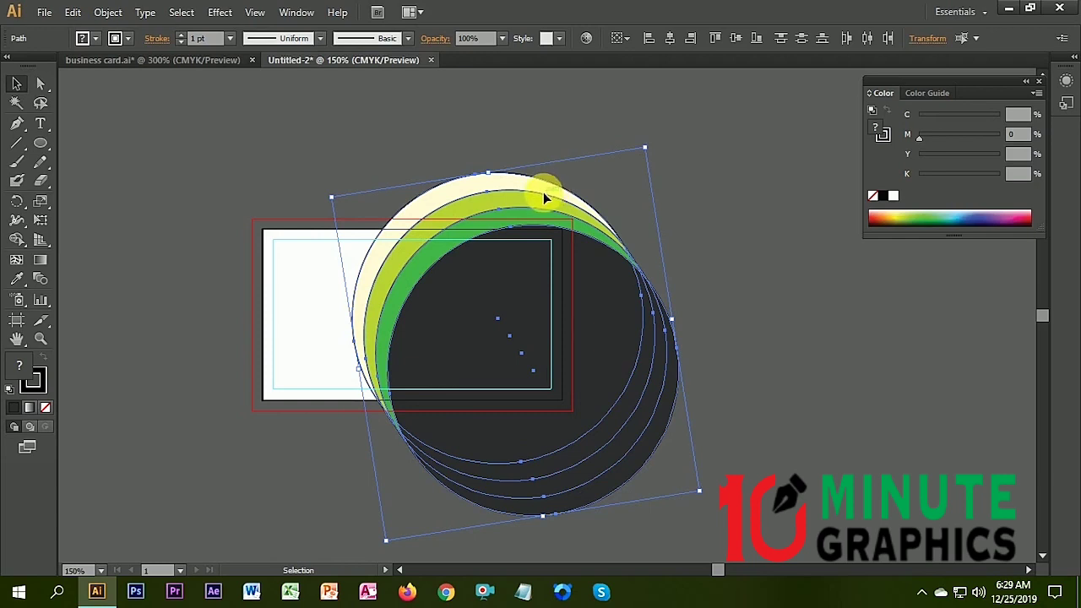
- Select the card's background rectangle together with the four circles and split them with the Pathfinder Divide operation
scroll(543, 191, "down", 1)
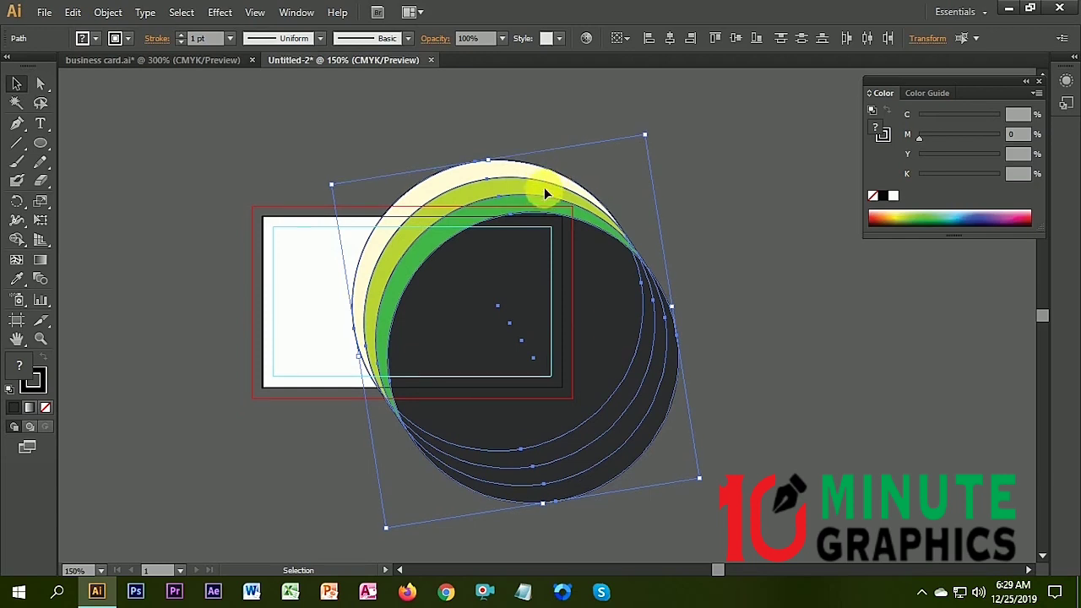
scroll(365, 120, "down", 1)
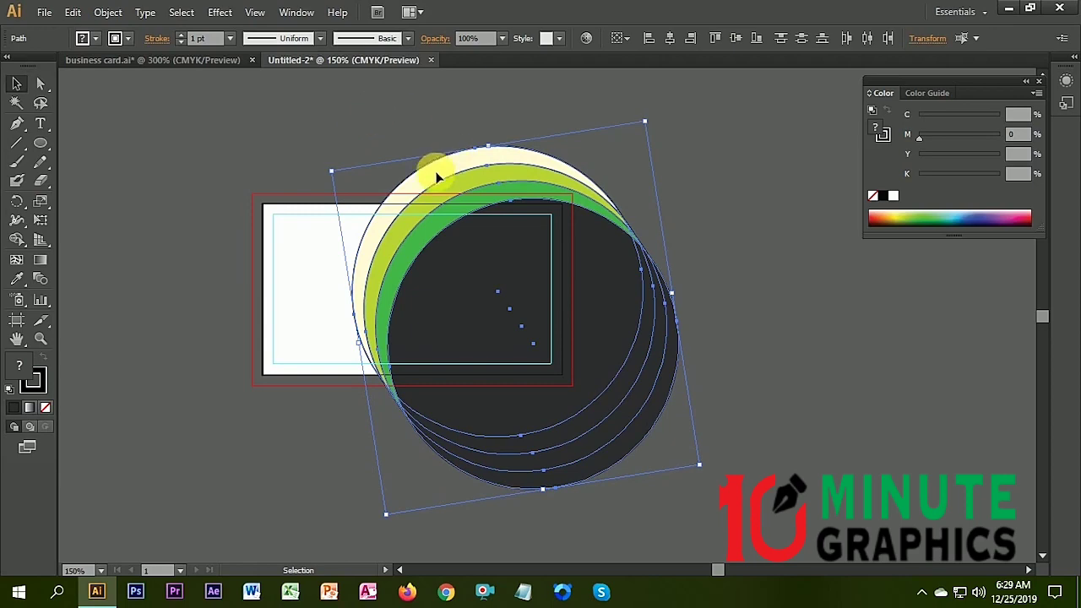
left_click(273, 167)
left_click_drag(193, 157, 706, 394)
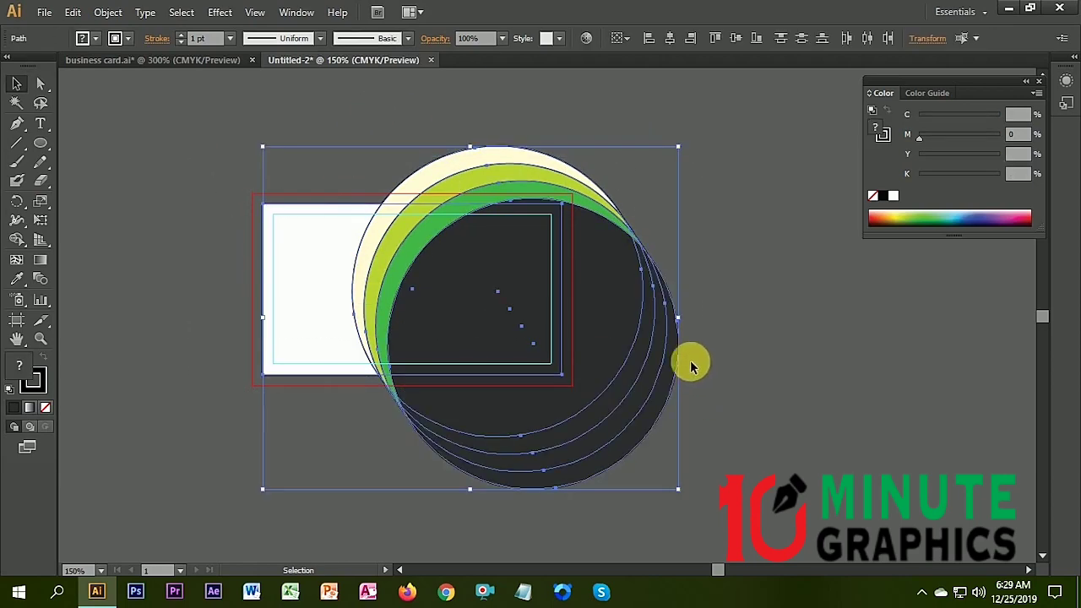
left_click(295, 13)
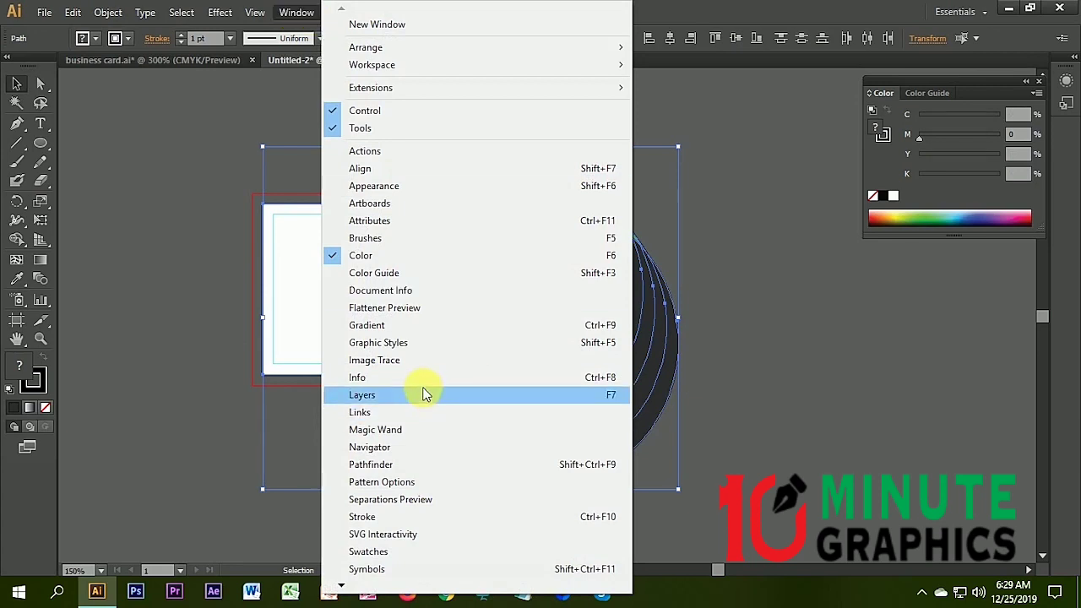
left_click(428, 465)
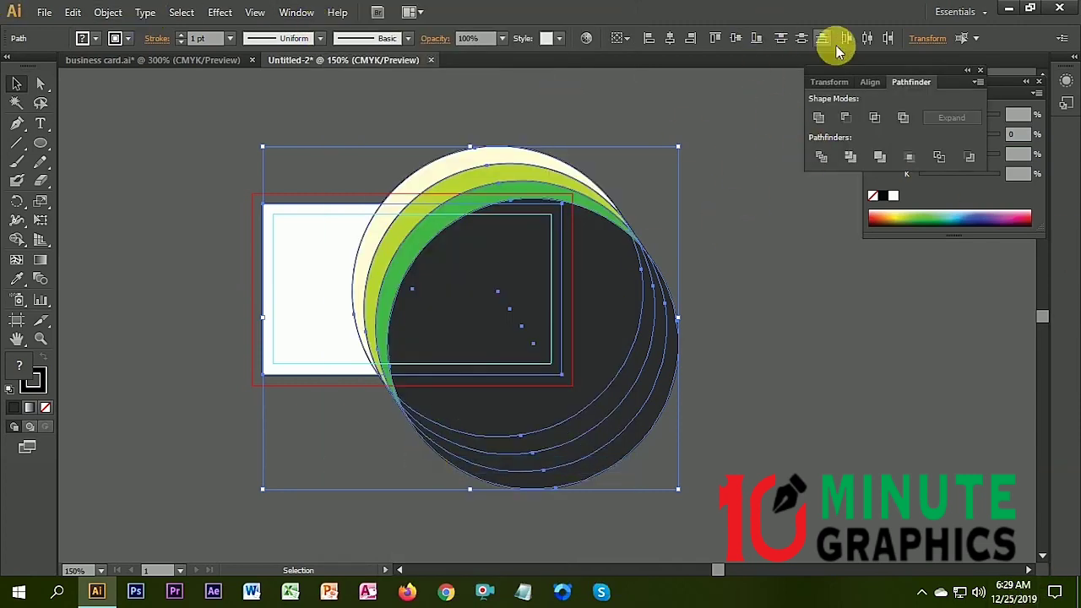
left_click_drag(851, 68, 904, 282)
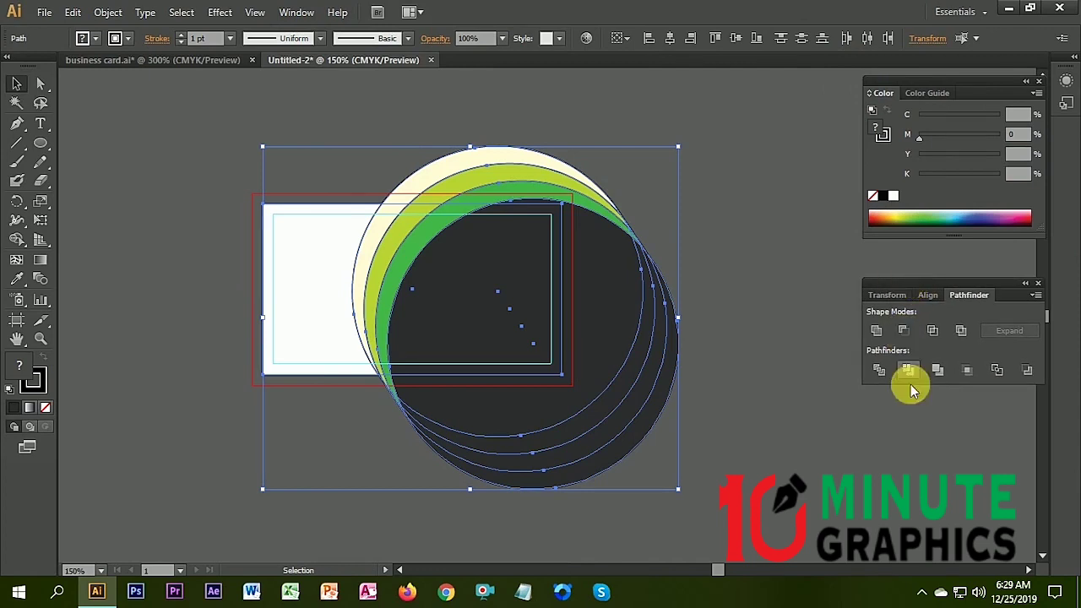
left_click(879, 372)
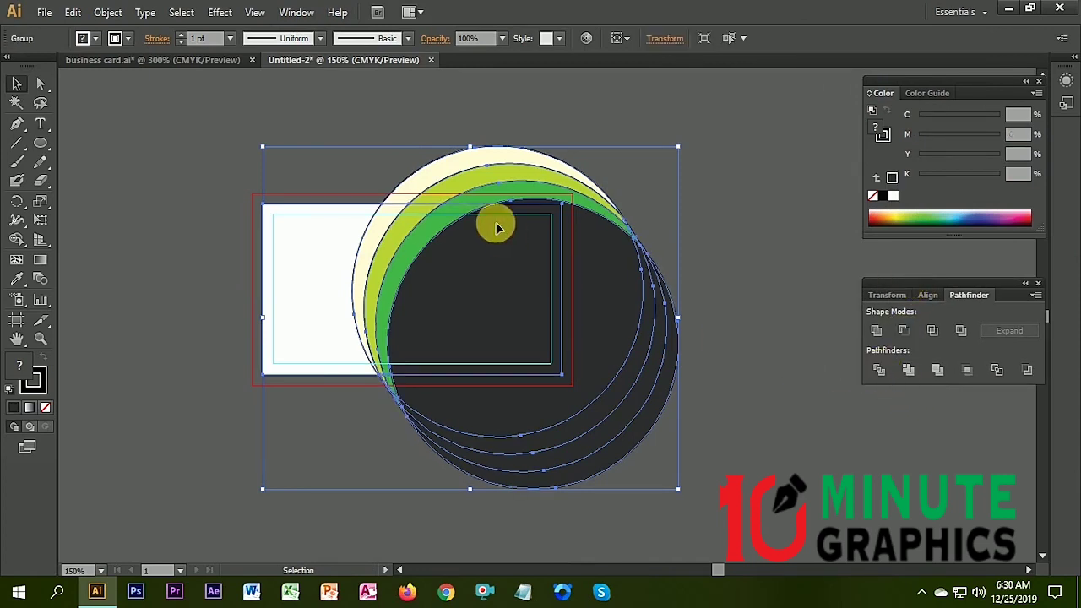
- Ungroup the divided shapes and clear the selection
right_click(520, 166)
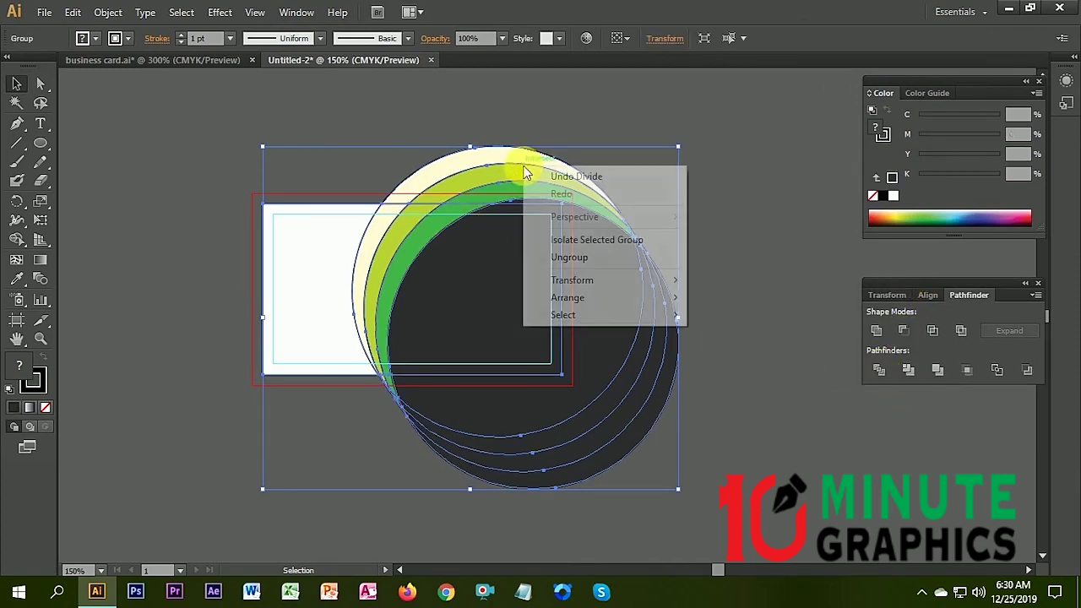
left_click(571, 260)
left_click(638, 112)
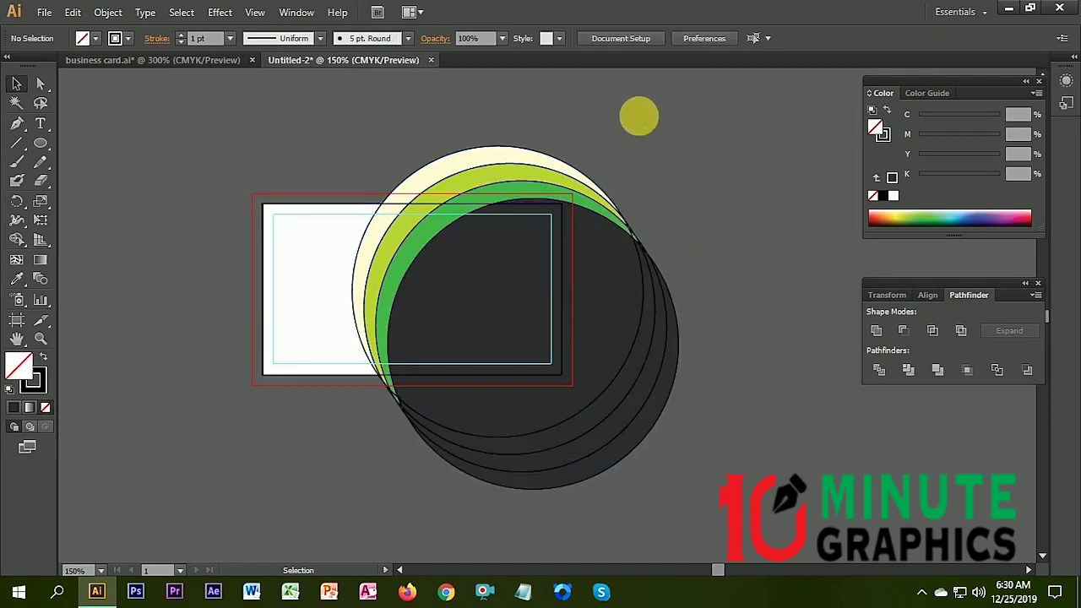
- Delete the divided circle pieces that extend beyond the card's edges, including the small tip below it
left_click(630, 316)
key("Delete")
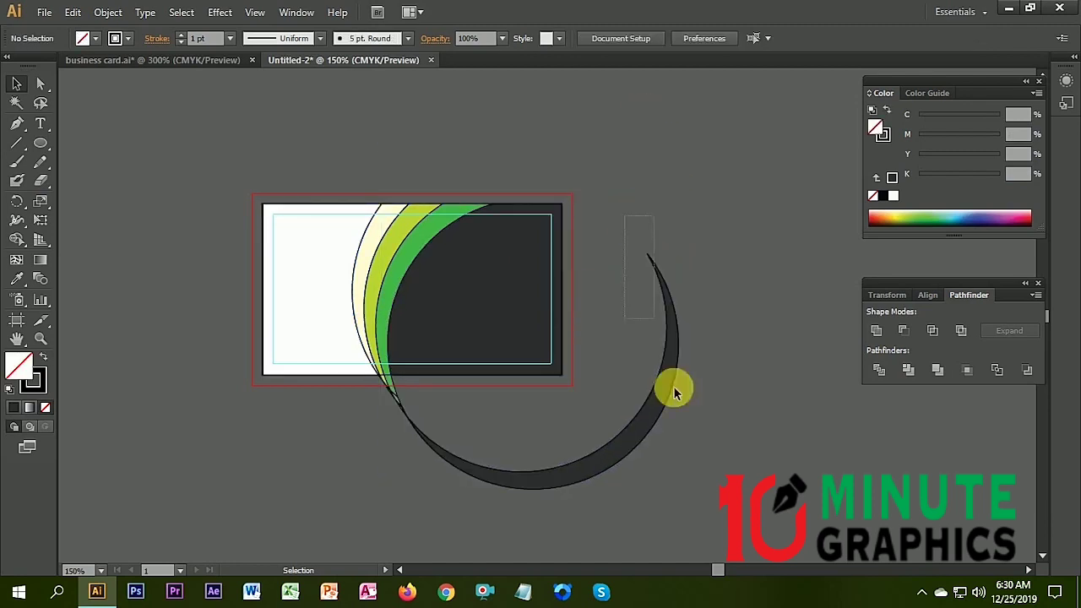
left_click(671, 386)
key("Delete")
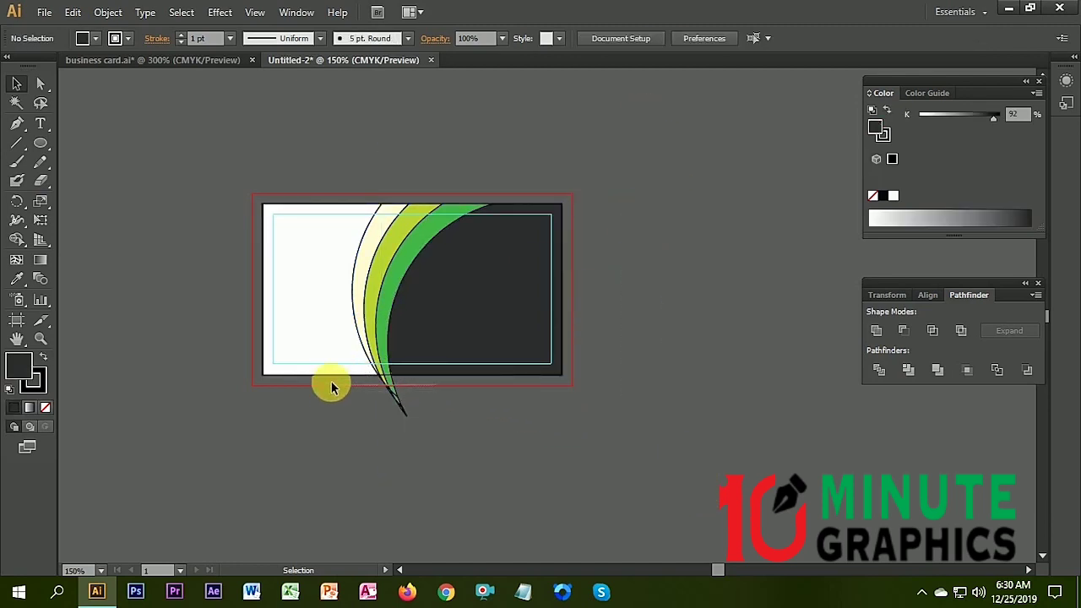
left_click_drag(466, 414, 333, 380)
key("Delete")
scroll(481, 393, "up", 1)
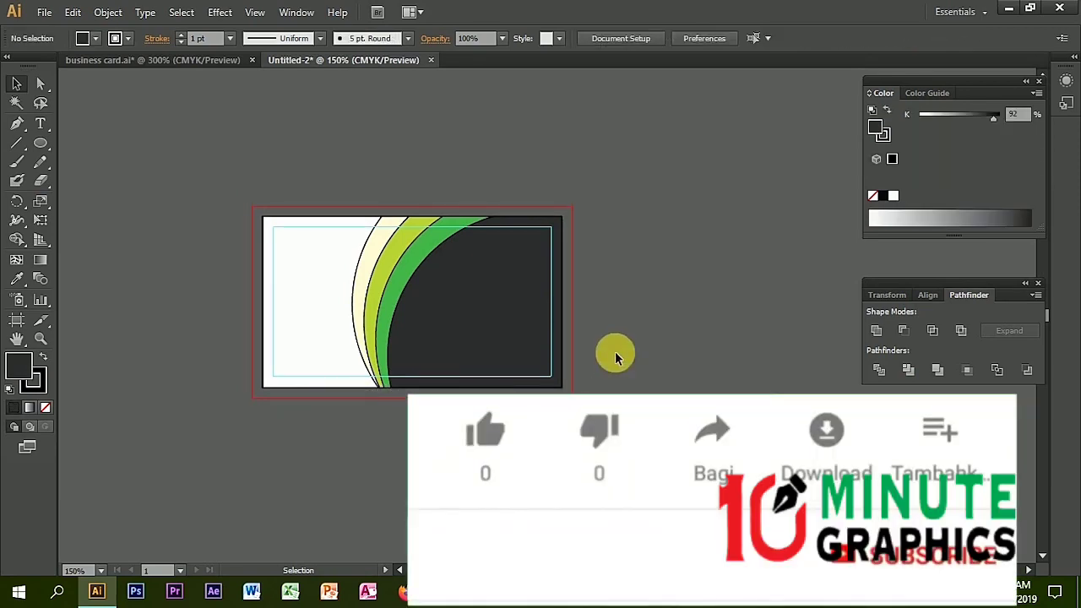
- Remove the black stroke from all the card's background and band shapes
left_click(492, 292, "ctrl")
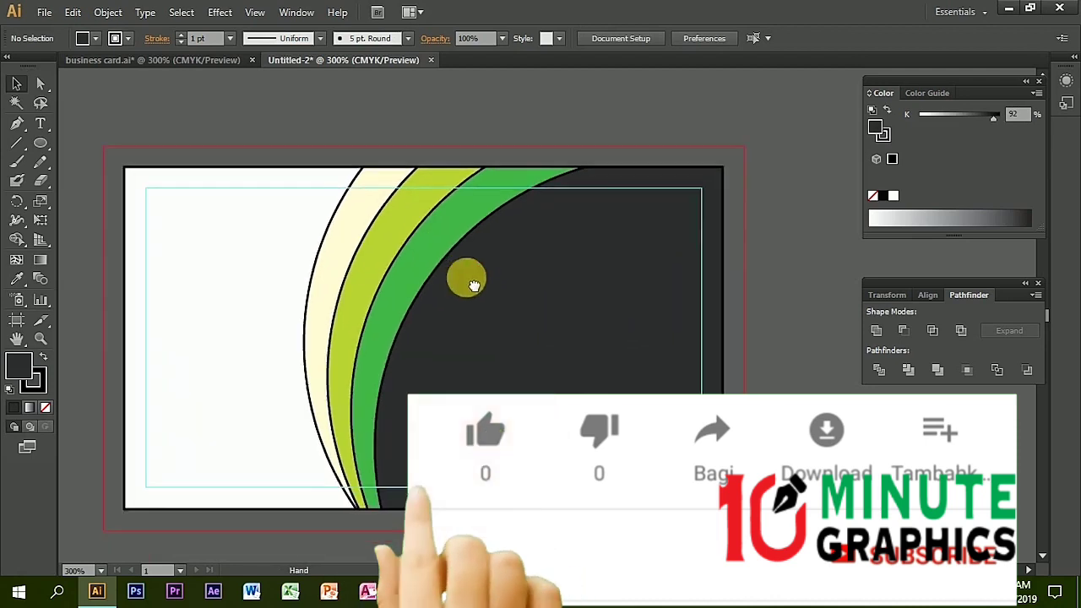
left_click_drag(474, 285, 542, 281)
key("ctrl+minus")
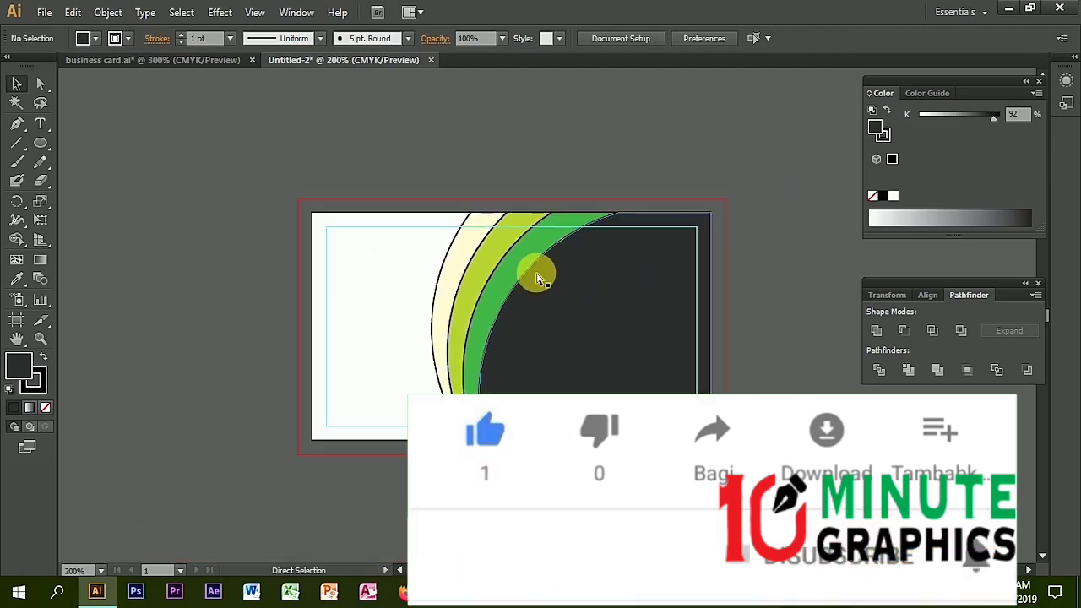
left_click(531, 309, "ctrl")
left_click_drag(531, 309, 460, 285)
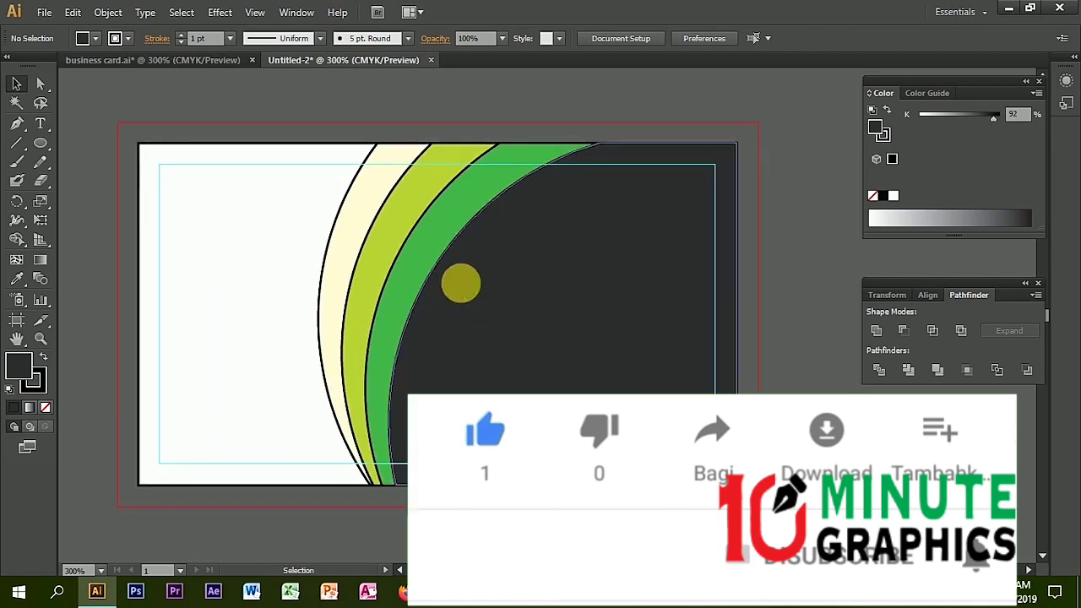
left_click(144, 144)
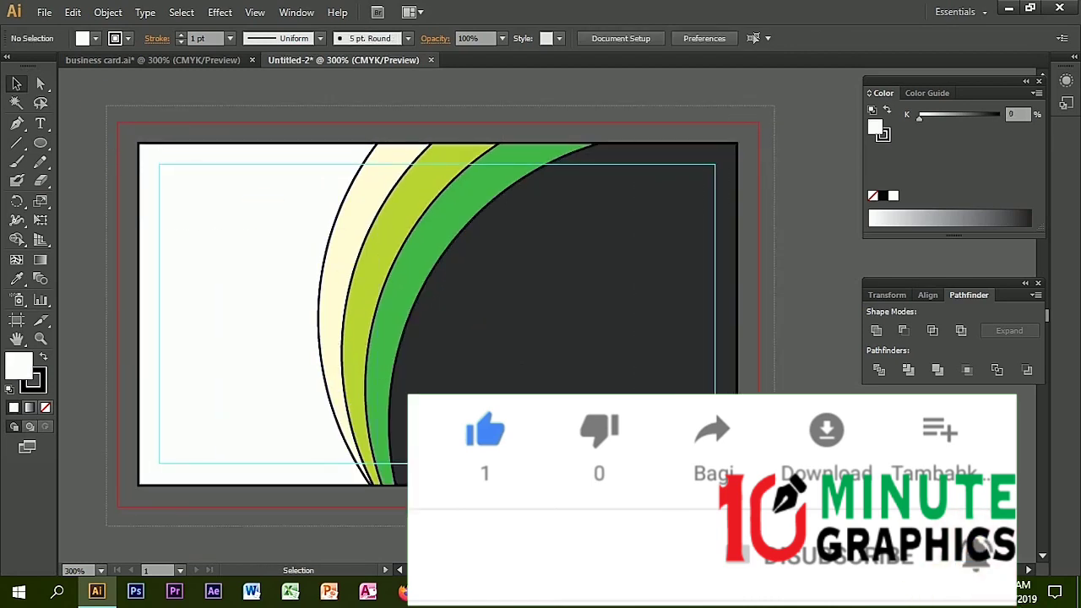
key("ctrl+a")
left_click(46, 385)
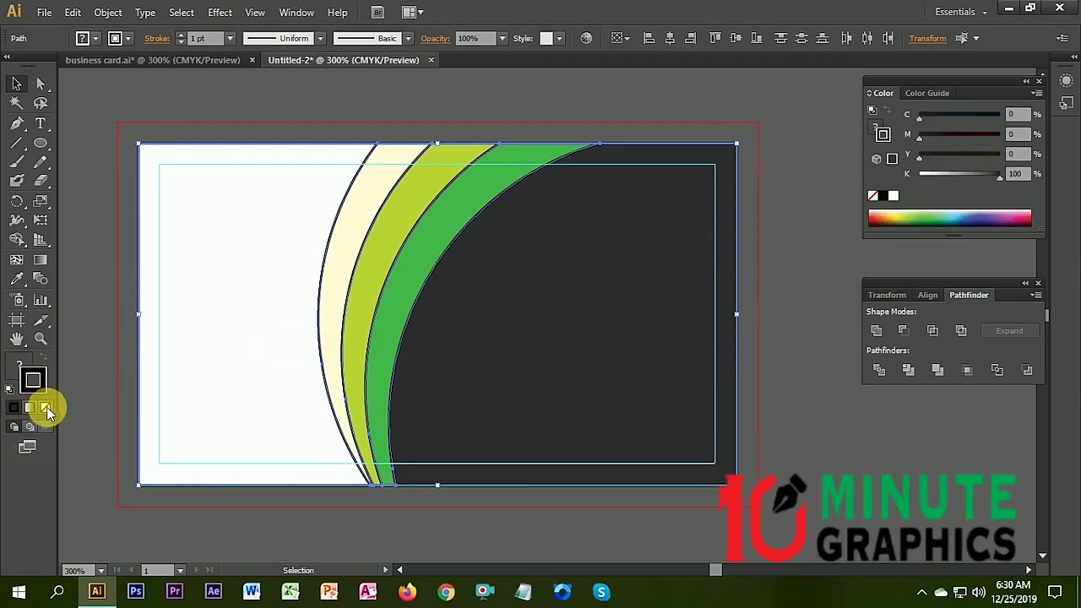
left_click(45, 409)
left_click(113, 254)
scroll(502, 360, "up", 1)
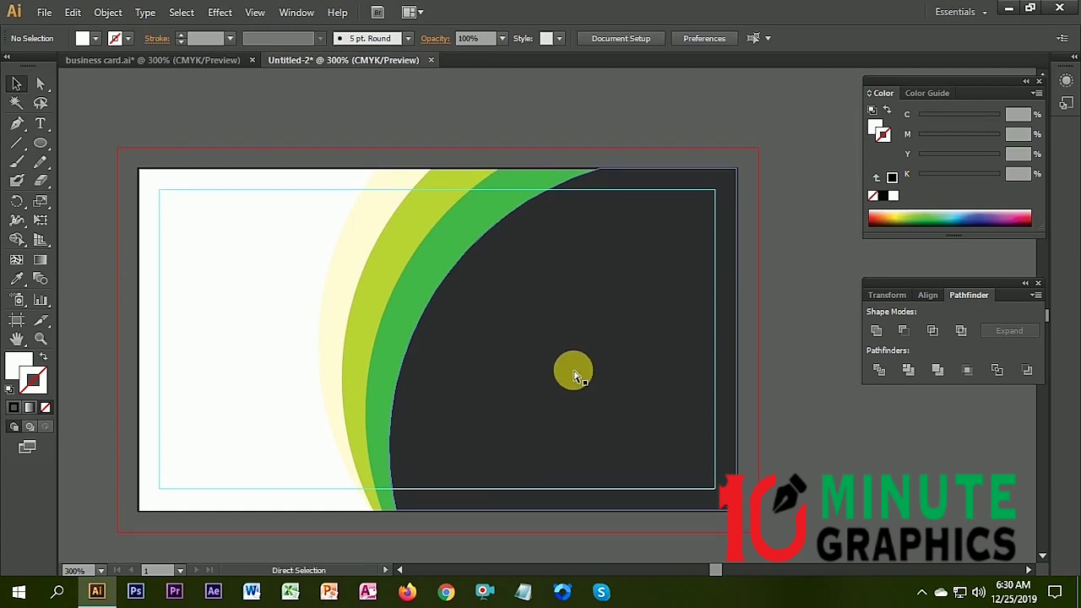
left_click_drag(392, 331, 478, 343)
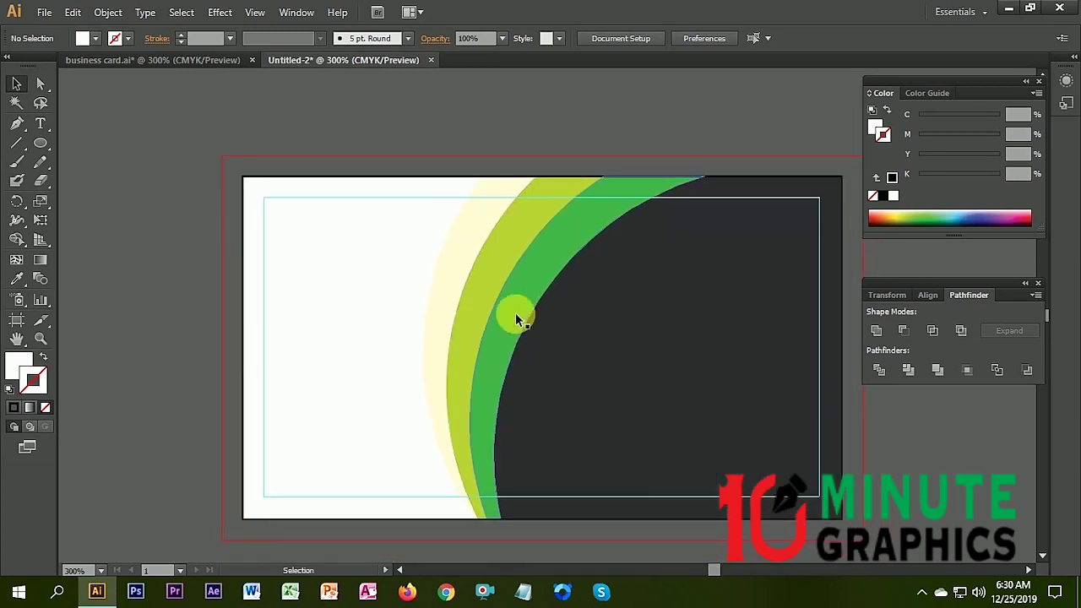
- In business card.ai, move the spare group of contact icons and text up and left to sit just below the logo
left_click(143, 60)
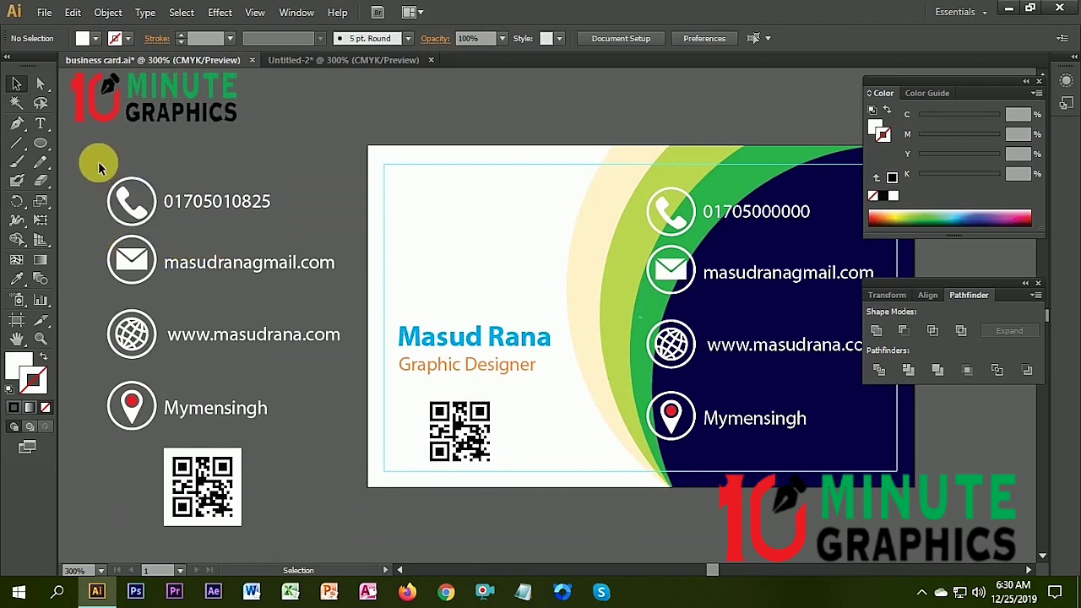
left_click_drag(98, 162, 133, 447)
scroll(148, 287, "up", 1)
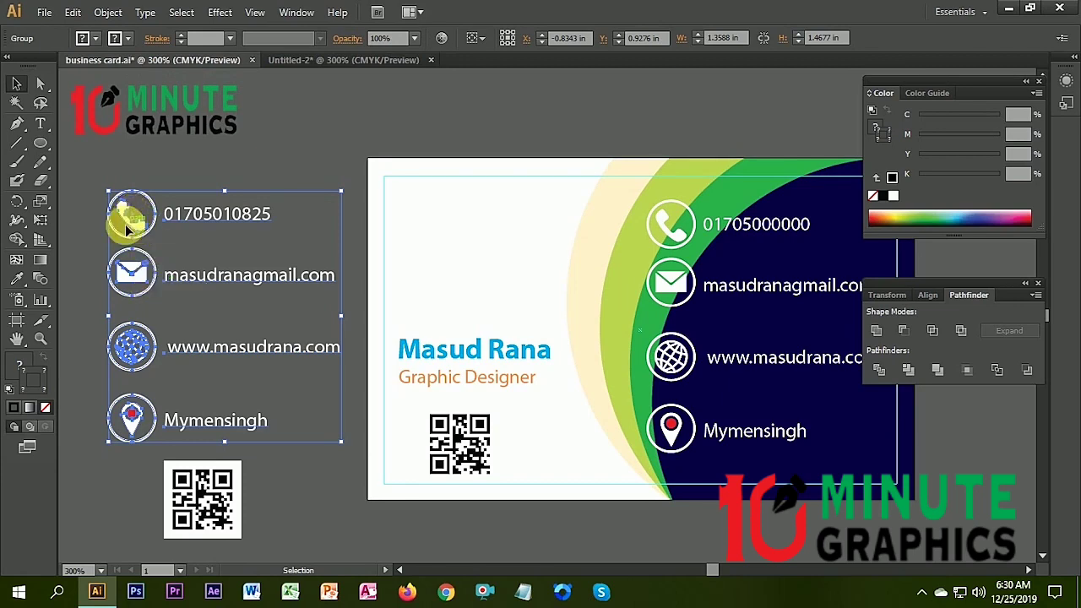
left_click_drag(125, 225, 105, 176)
scroll(104, 196, "up", 1)
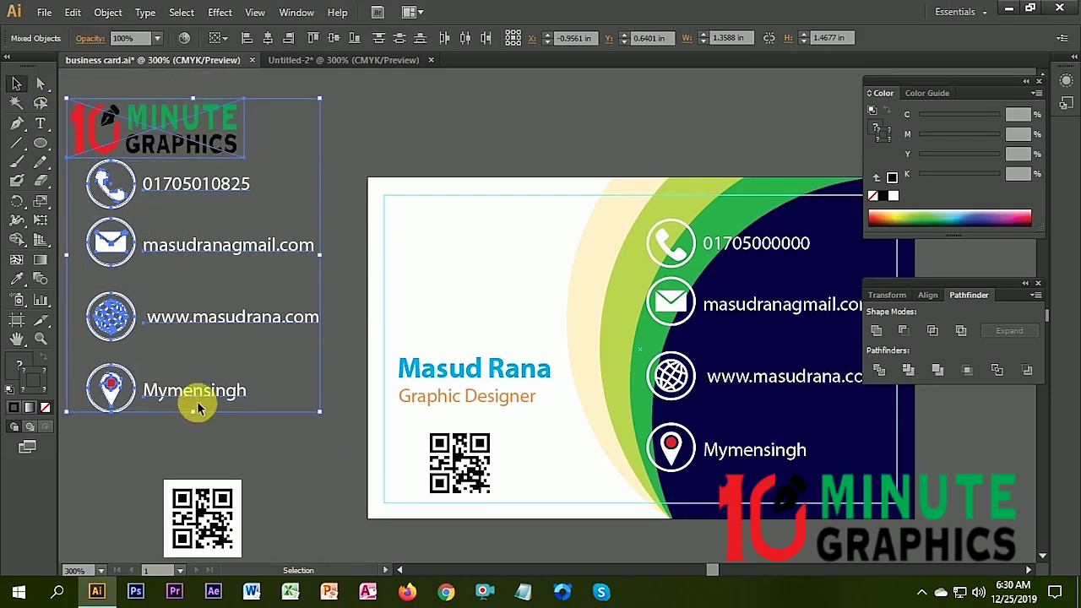
left_click(84, 93, "shift")
left_click(87, 82)
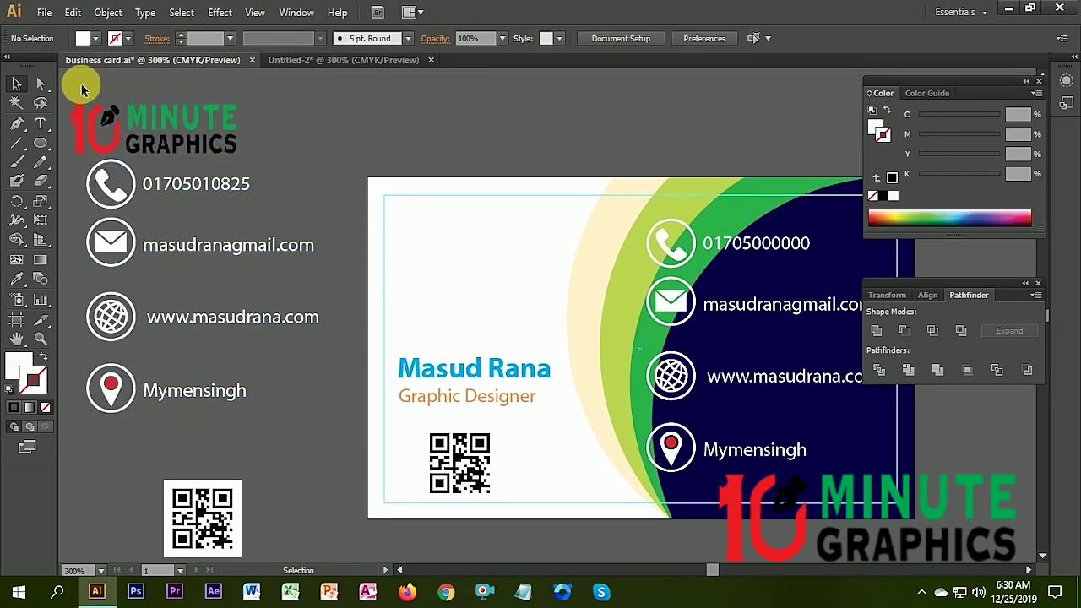
- Copy the logo, contact details, QR code and name block from business card.ai into Untitled-2 and place them left of the card
scroll(208, 549, "down", 5)
left_click_drag(228, 427, 314, 540)
left_click_drag(163, 144, 188, 228)
key("ctrl+minus")
key("ctrl+minus")
key("ctrl+minus")
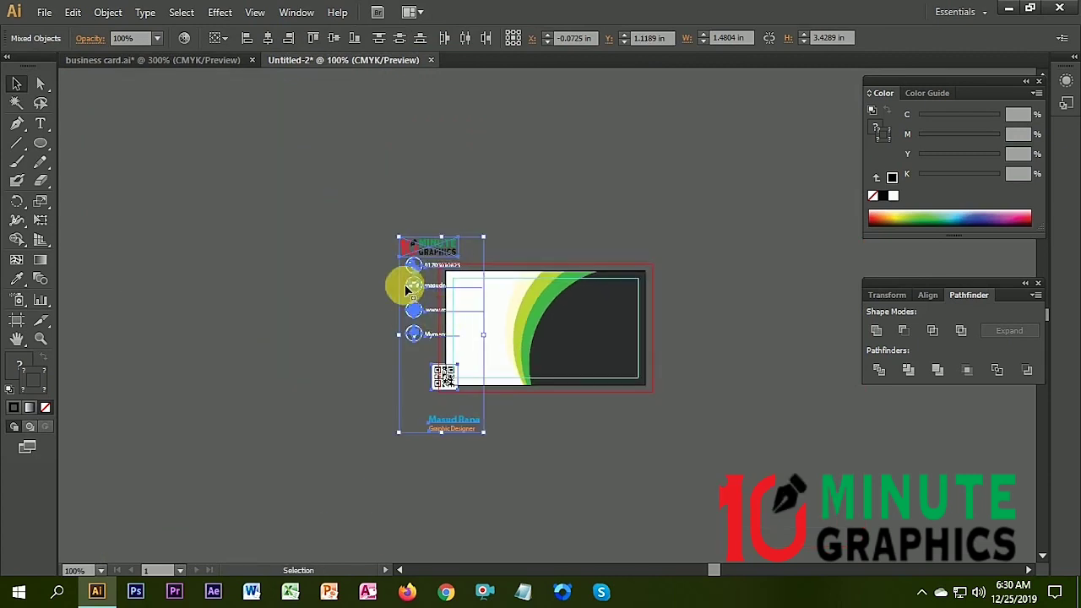
left_click_drag(397, 284, 340, 293)
left_click(330, 212)
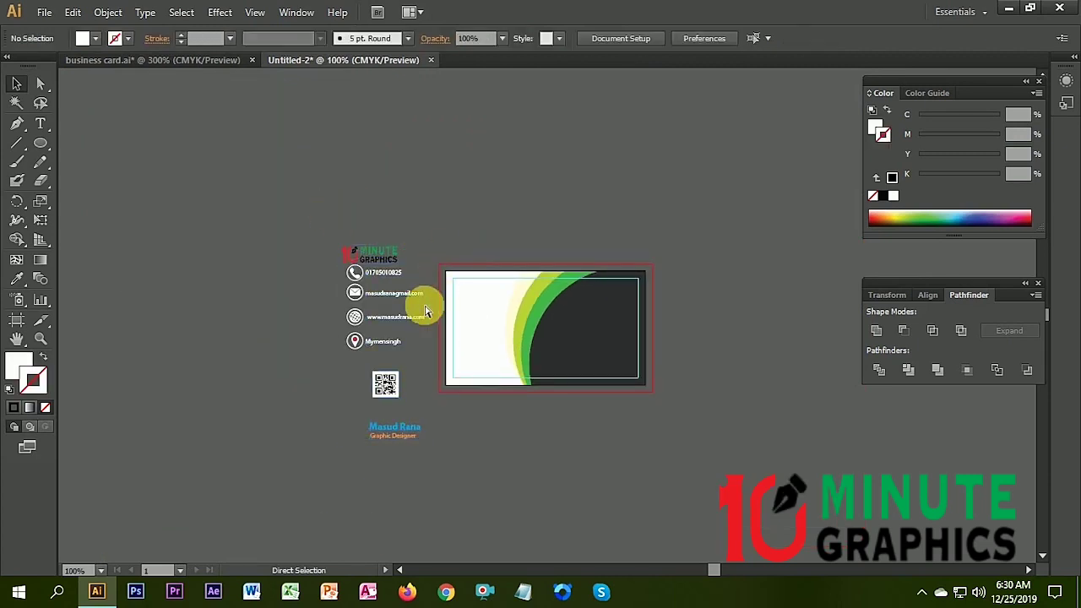
double_click(359, 294)
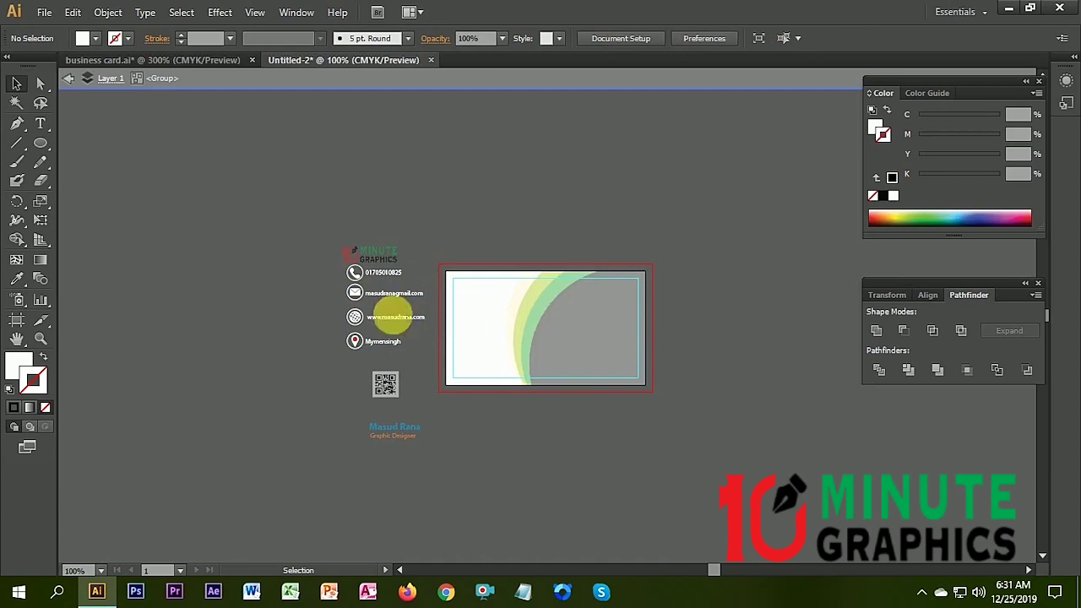
left_click(354, 295)
double_click(258, 289)
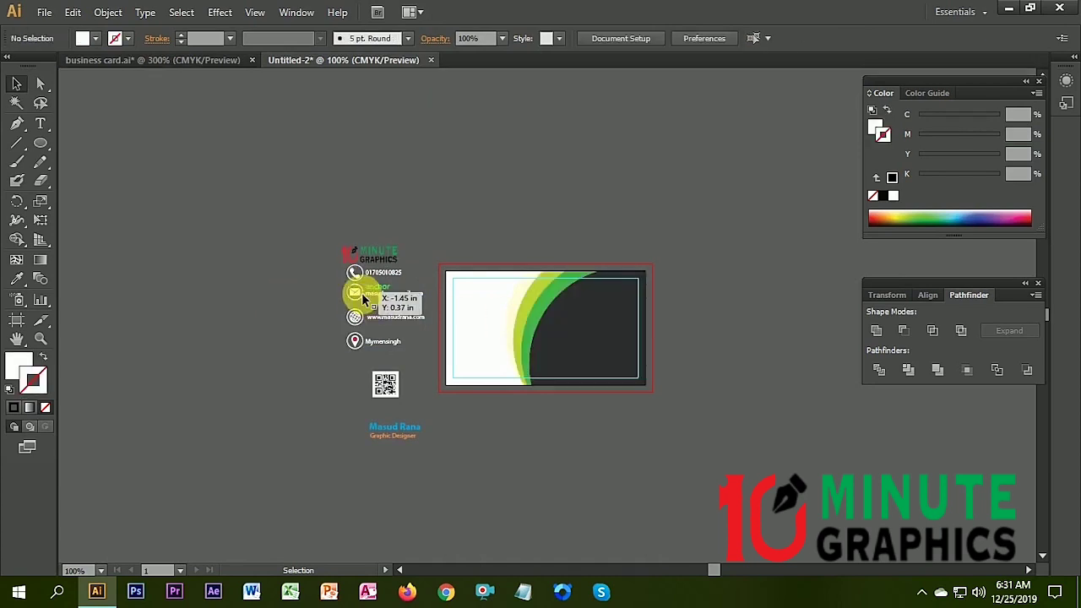
- Move the contact details group onto the card's dark area and nudge it right and down to about X 2.588 in, Y 0.9897 in
left_click_drag(363, 297, 545, 305)
left_click(561, 297, "ctrl")
left_click(550, 314, "ctrl")
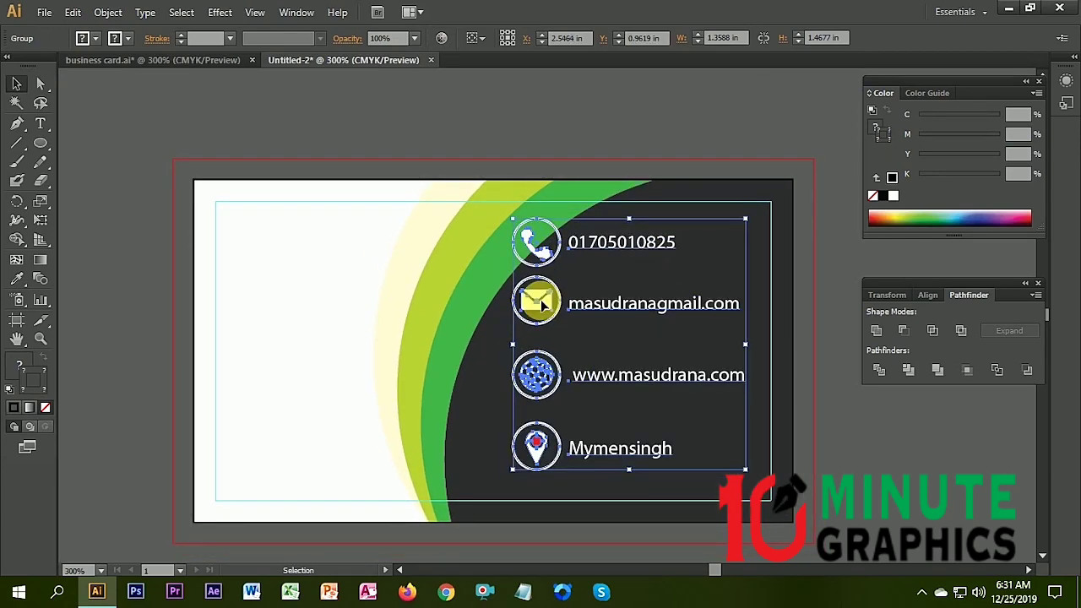
key("Right")
key("Right")
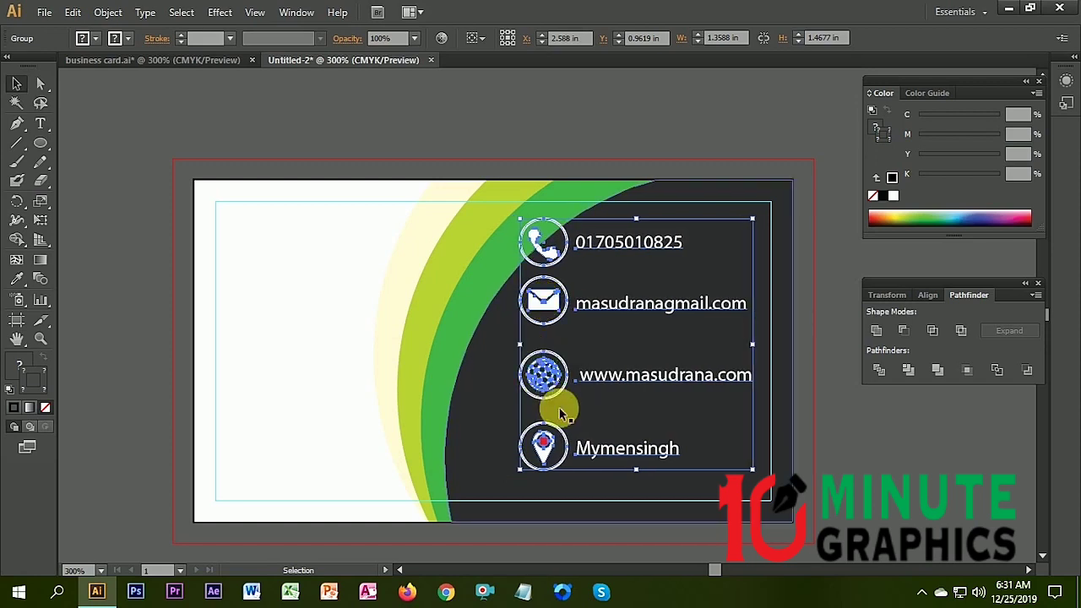
key("Down")
key("Down")
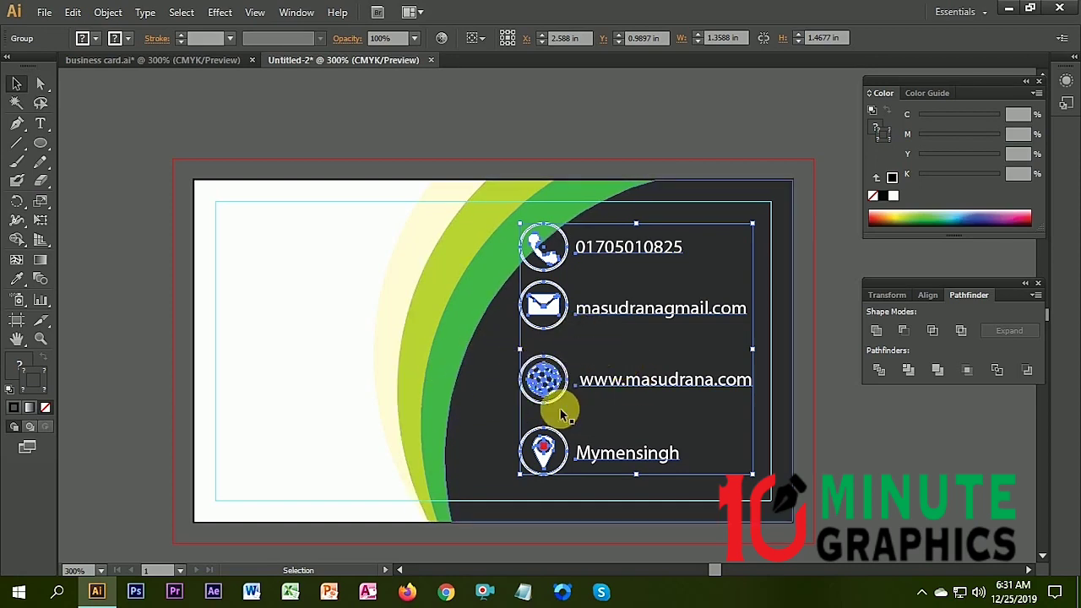
left_click(544, 339)
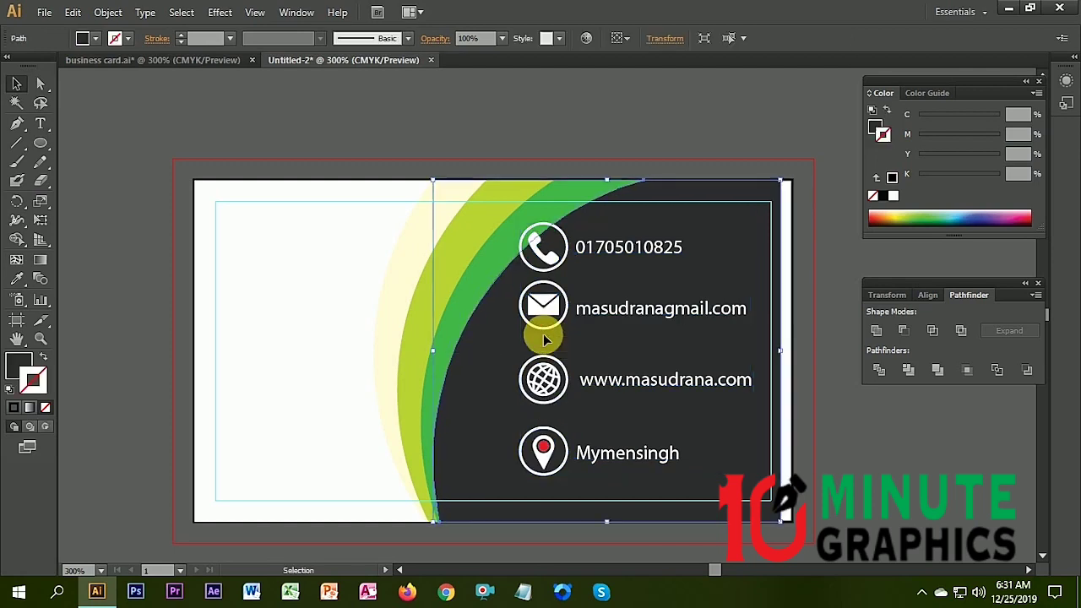
left_click_drag(539, 333, 550, 333)
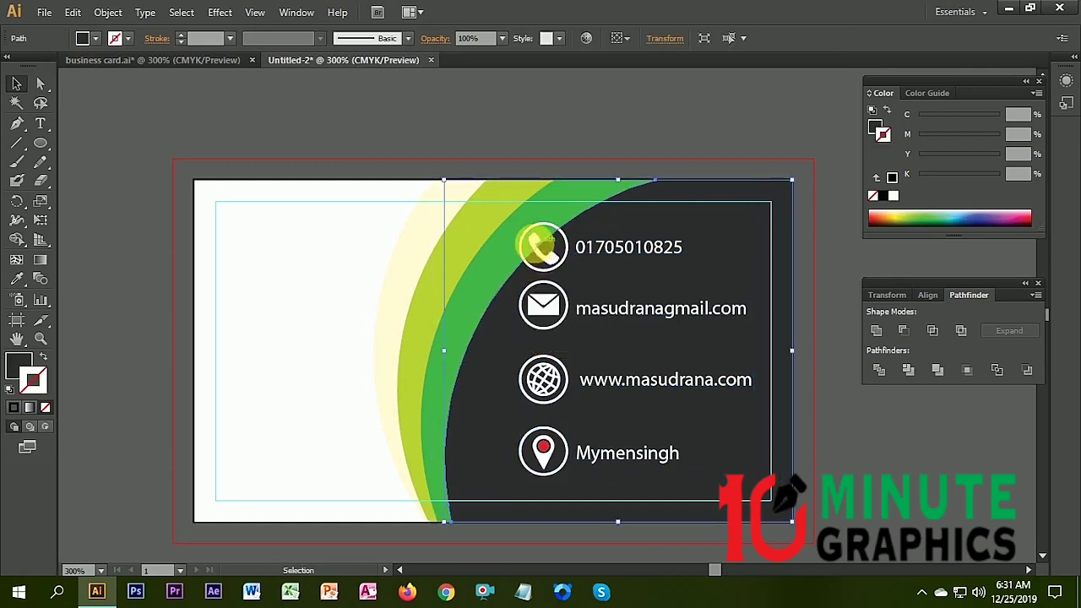
- Nudge the contact details group slightly left to X 2.5325 in and clear the selection
left_click(548, 259)
key("Left")
key("Left")
key("Left")
key("Left")
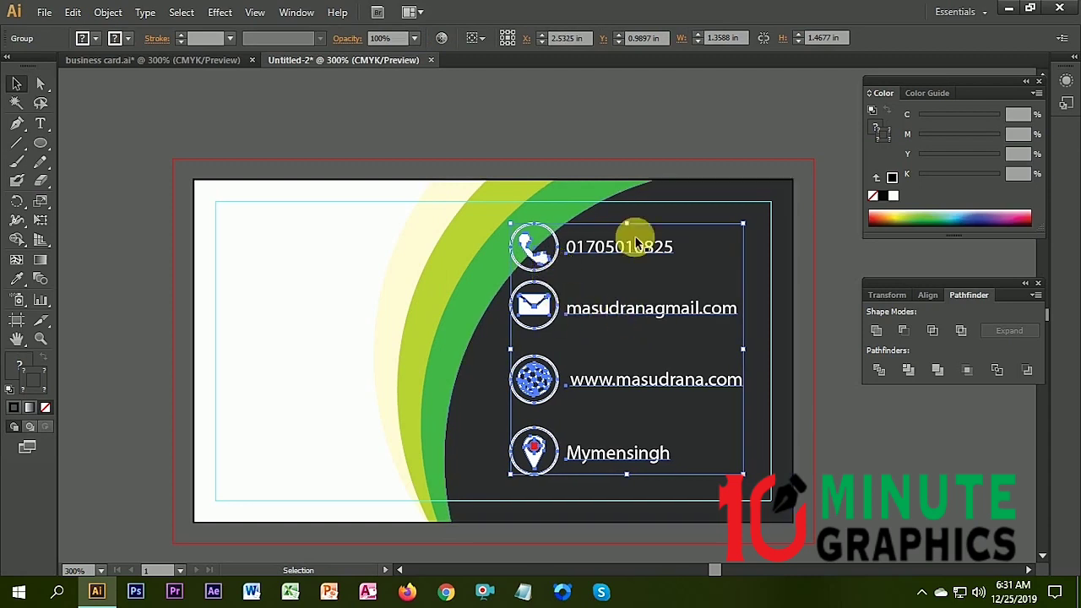
left_click(602, 158)
- Ungroup the contact details and the column of icons so each item is separate
left_click(531, 320)
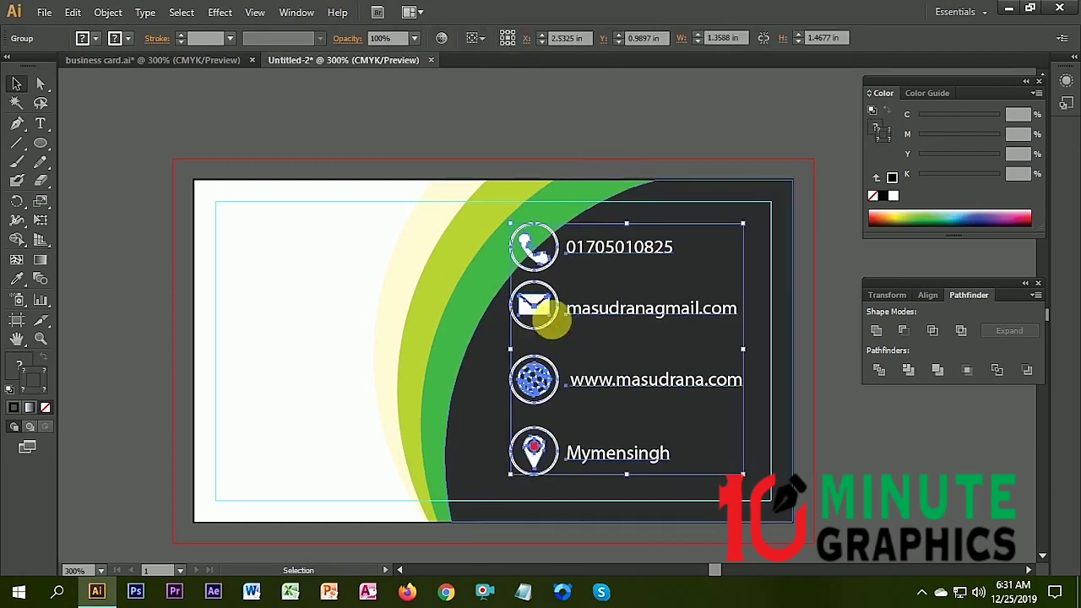
right_click(540, 309)
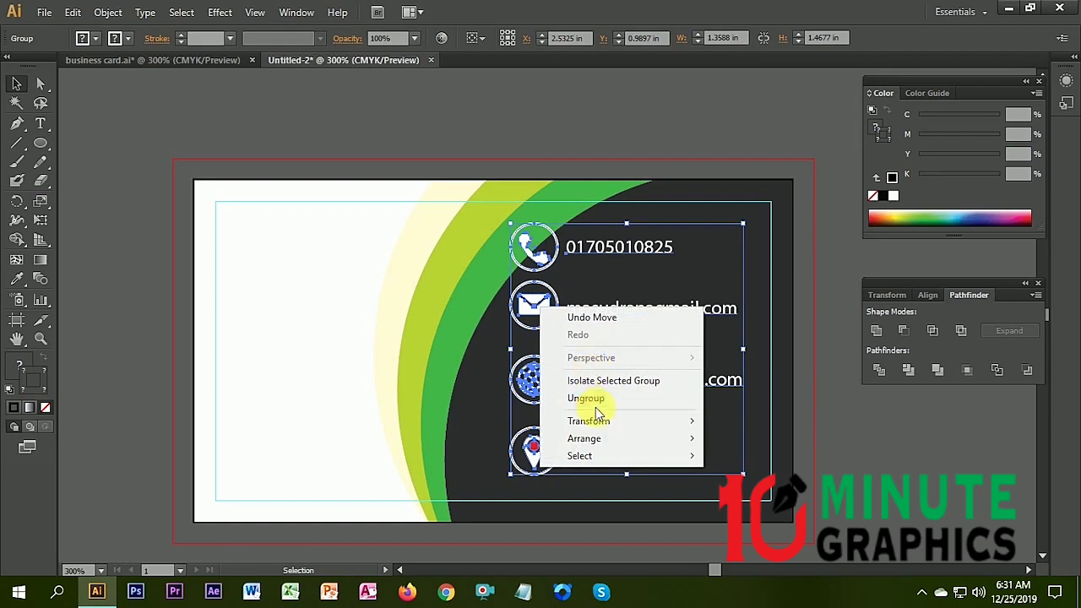
left_click(590, 398)
left_click(549, 111)
left_click(536, 317)
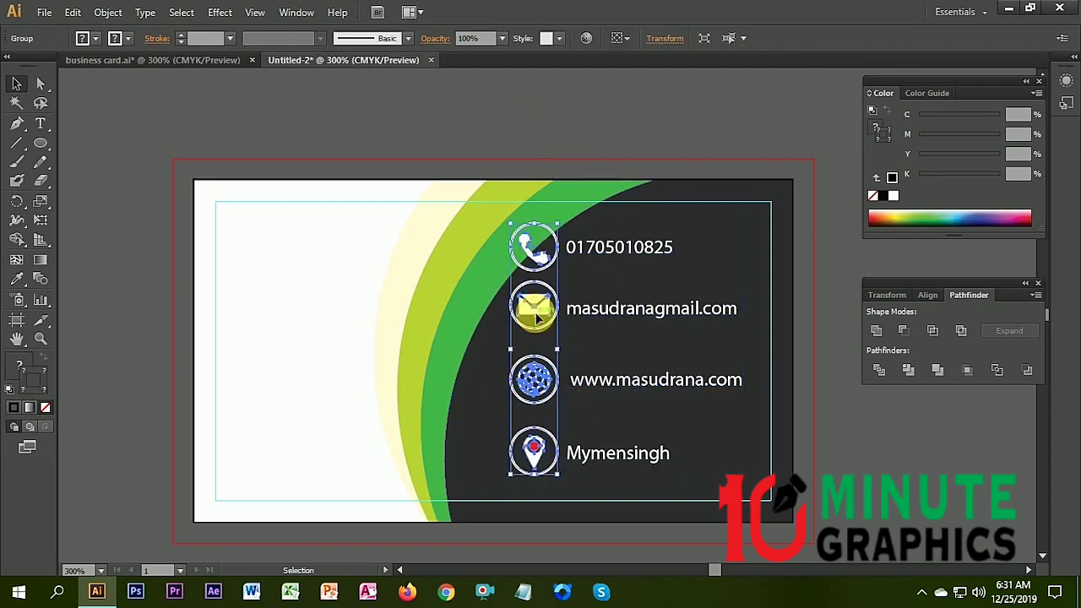
right_click(537, 317)
left_click(581, 403)
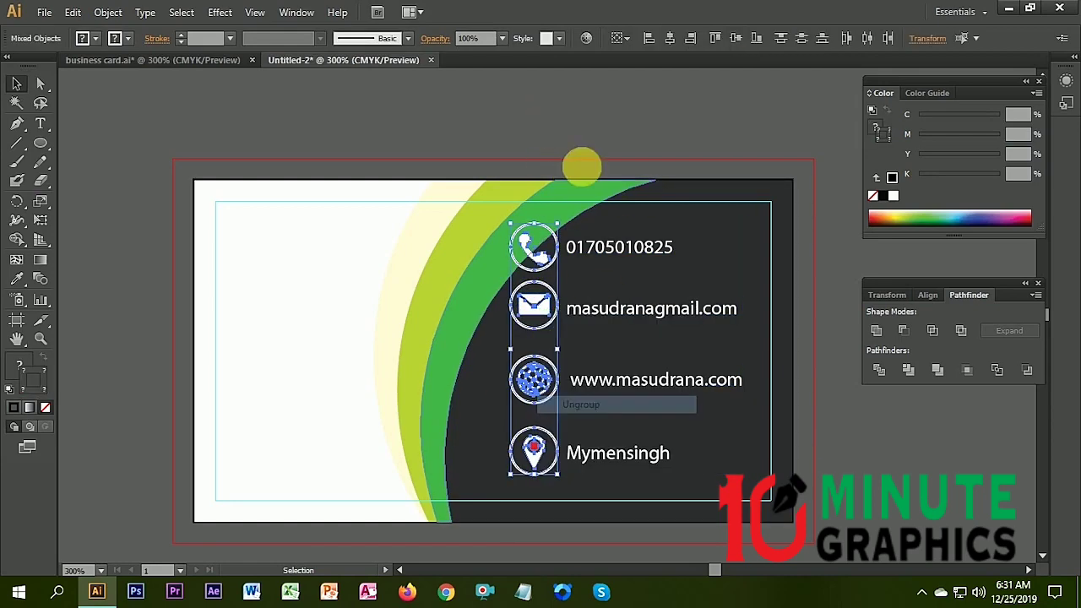
left_click(564, 138)
- Select the envelope icon with its circle and shift it slightly down to line up with the e-mail text
left_click(526, 308)
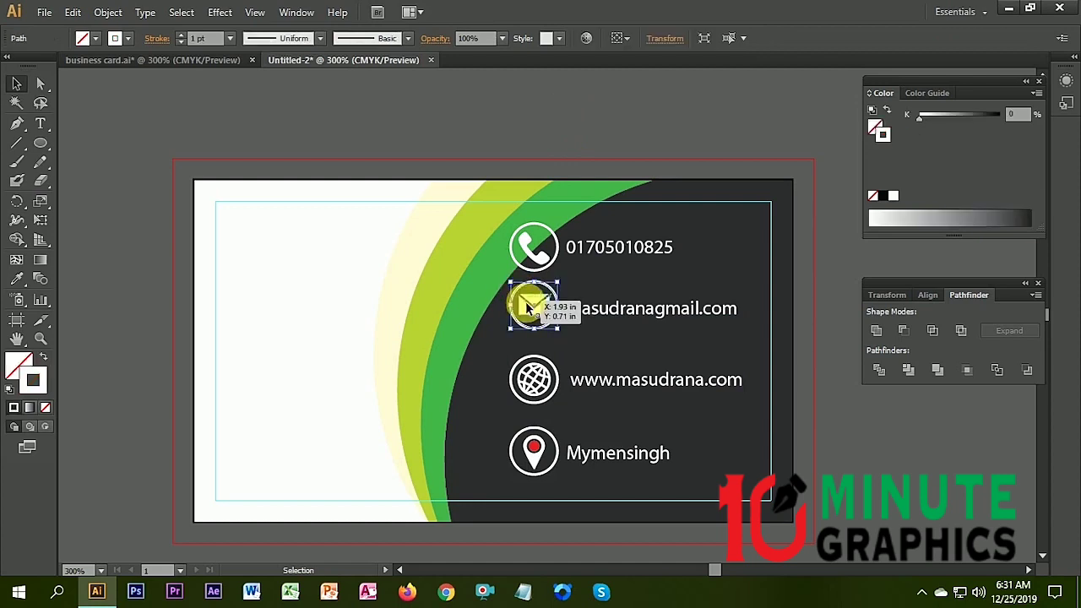
left_click(530, 306, "shift")
left_click(555, 338, "shift")
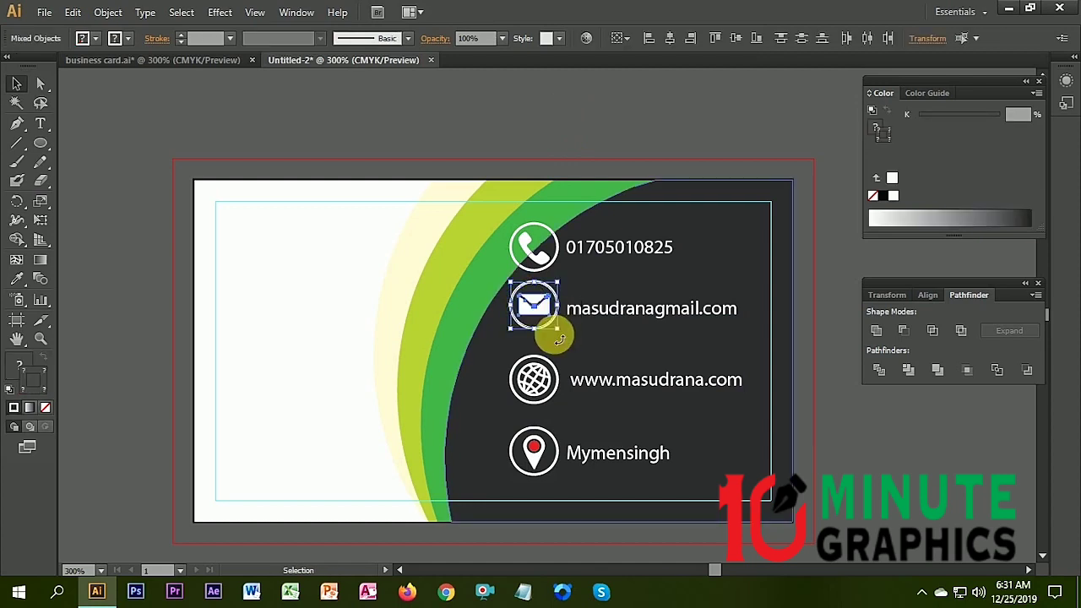
left_click(525, 279, "shift")
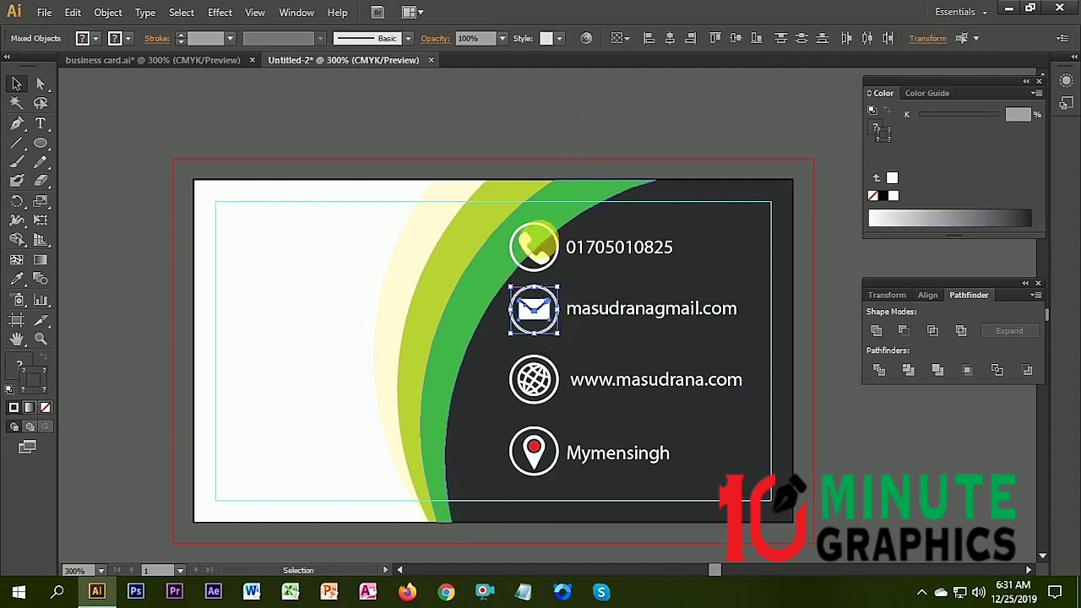
- Select the phone icon, display the Align options and clear the selection
left_click(534, 247)
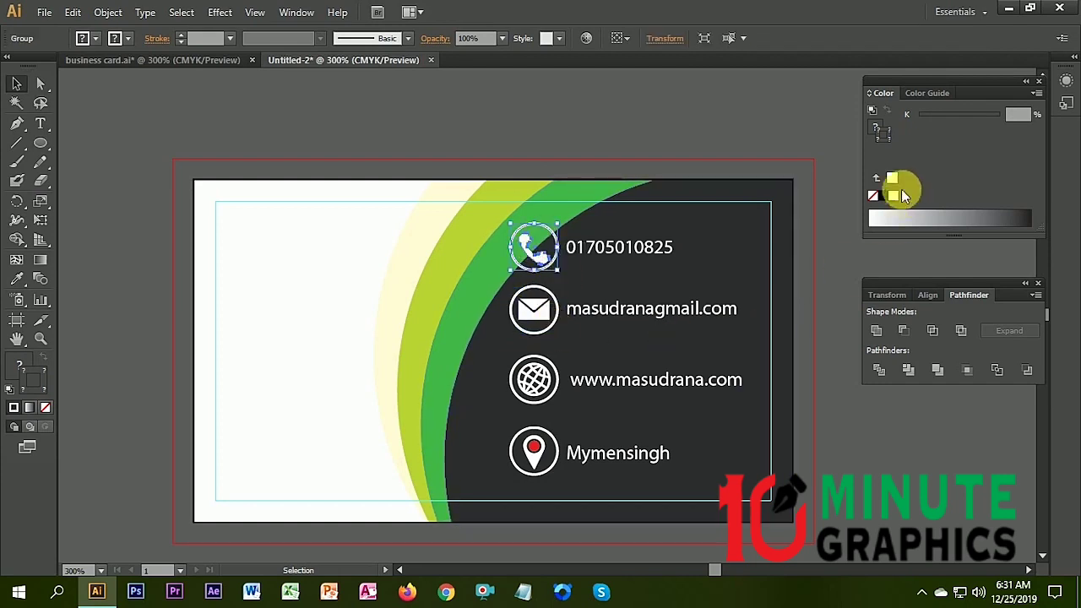
left_click(928, 295)
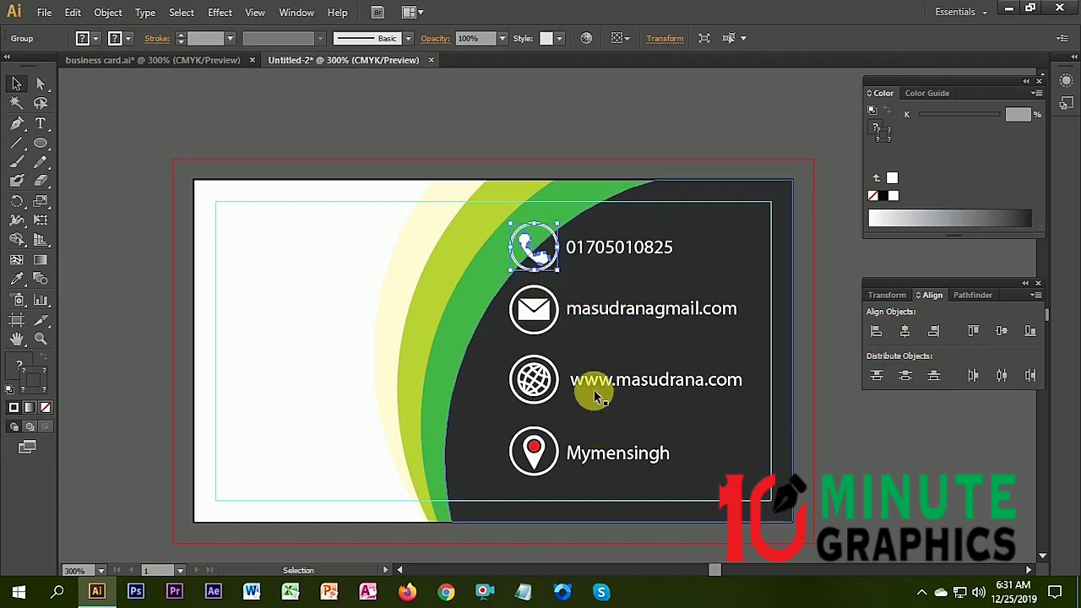
left_click(622, 131)
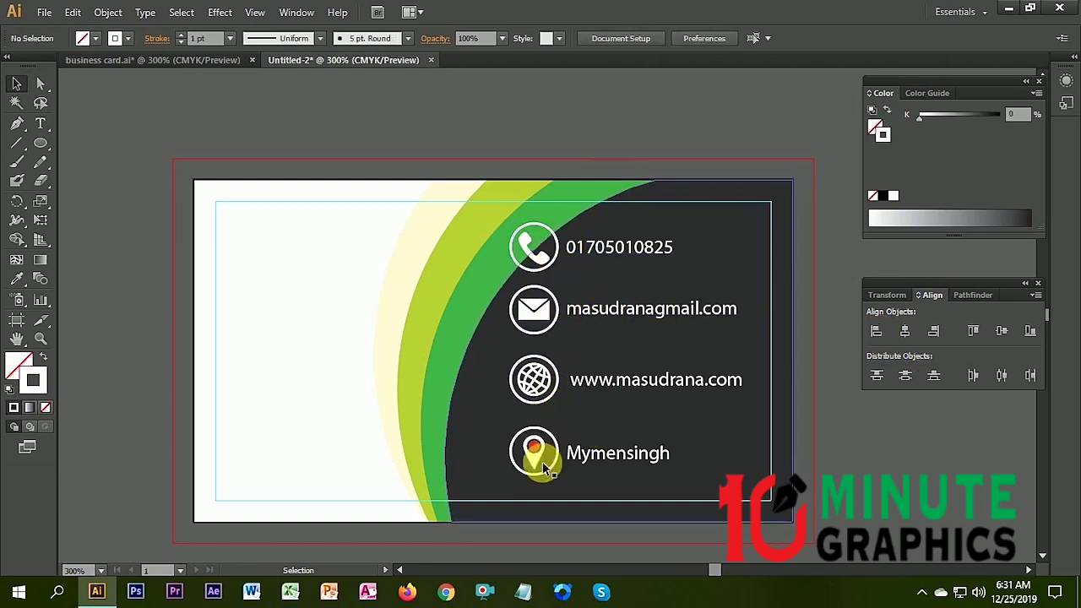
left_click_drag(137, 161, 817, 211)
key("a")
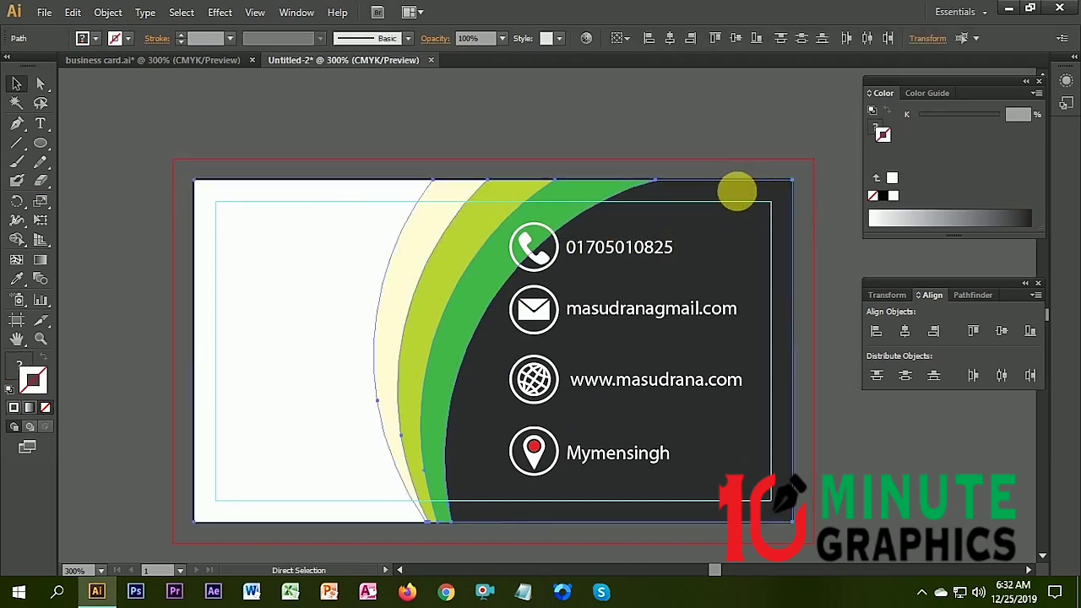
key("ctrl+shift+a")
key("v")
- Examine how the four contact icons line up with their text lines and the safe-area guide
scroll(658, 278, "down", 2)
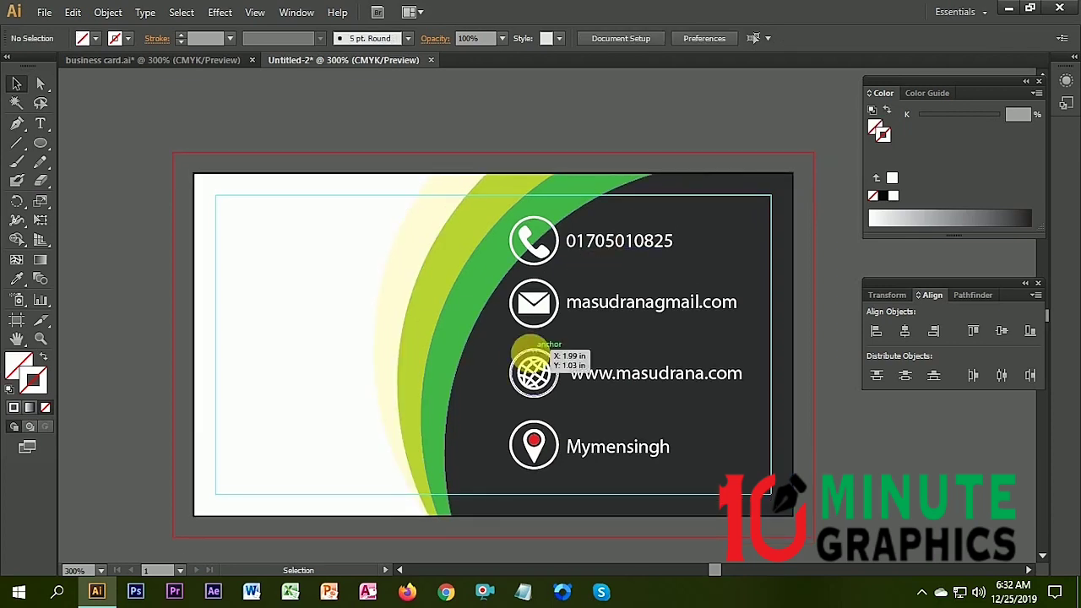
scroll(531, 282, "up", 1)
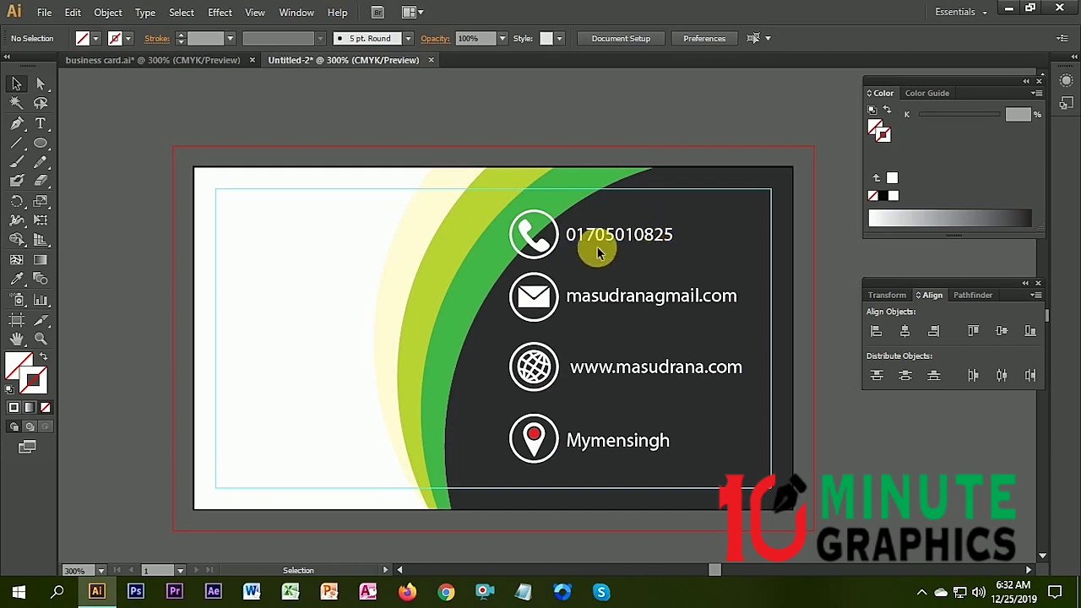
scroll(642, 299, "down", 1)
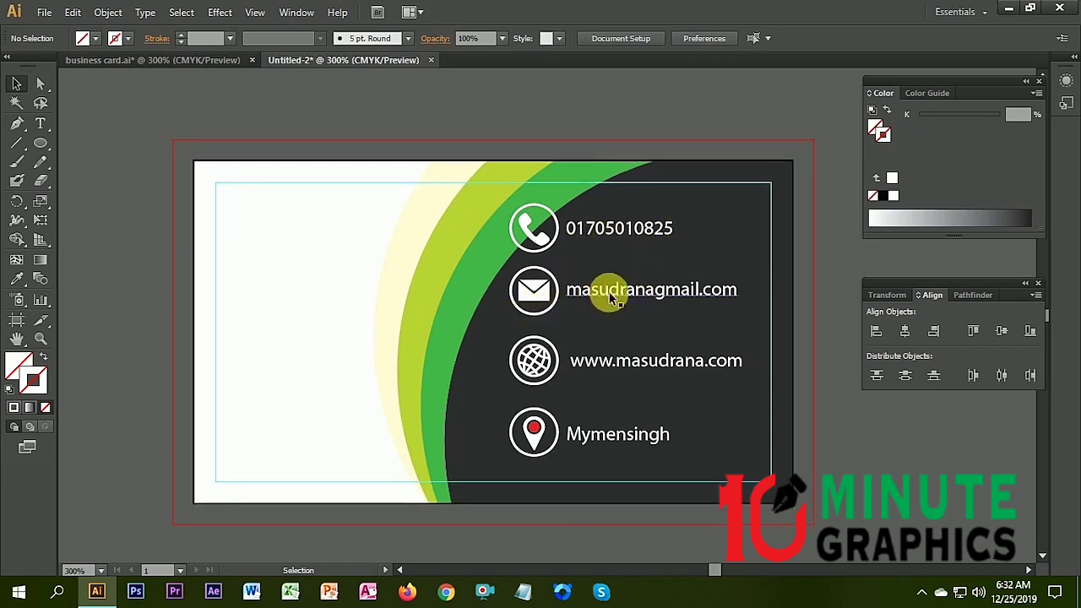
scroll(744, 291, "down", 1)
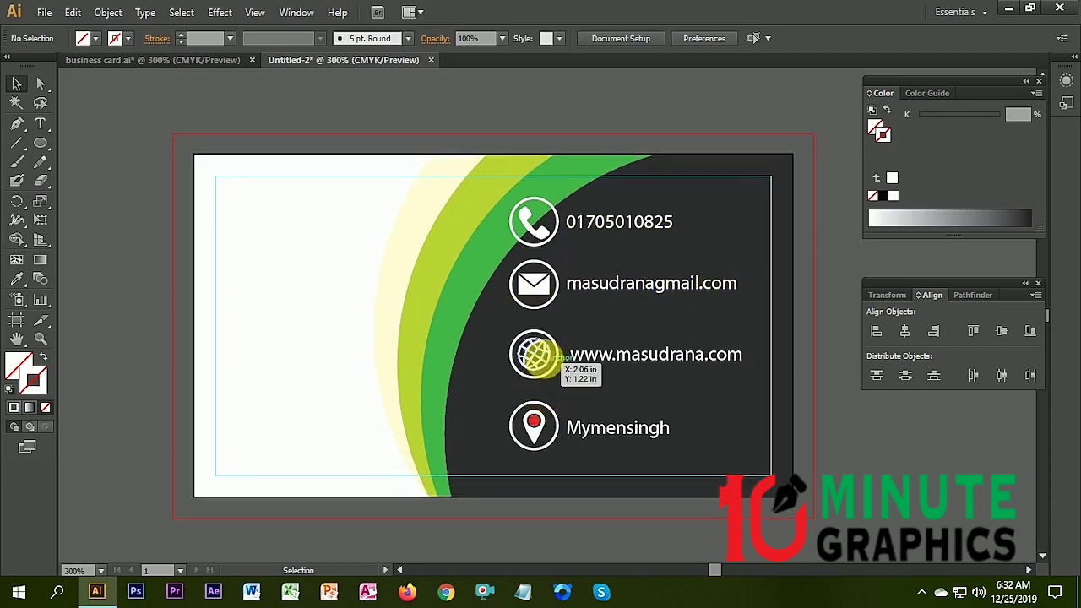
scroll(620, 358, "down", 4)
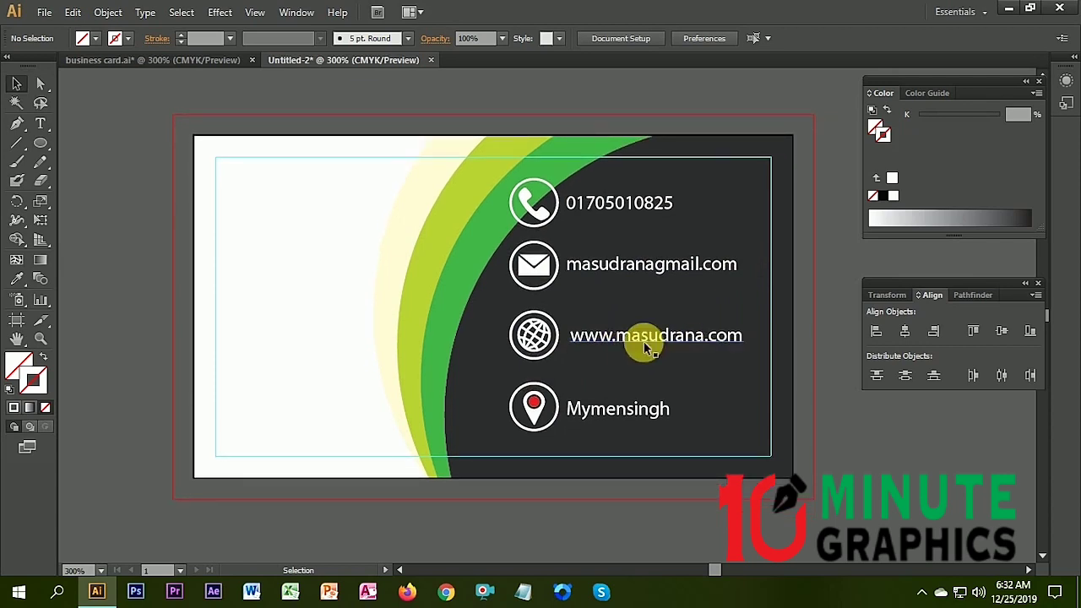
scroll(730, 327, "down", 1)
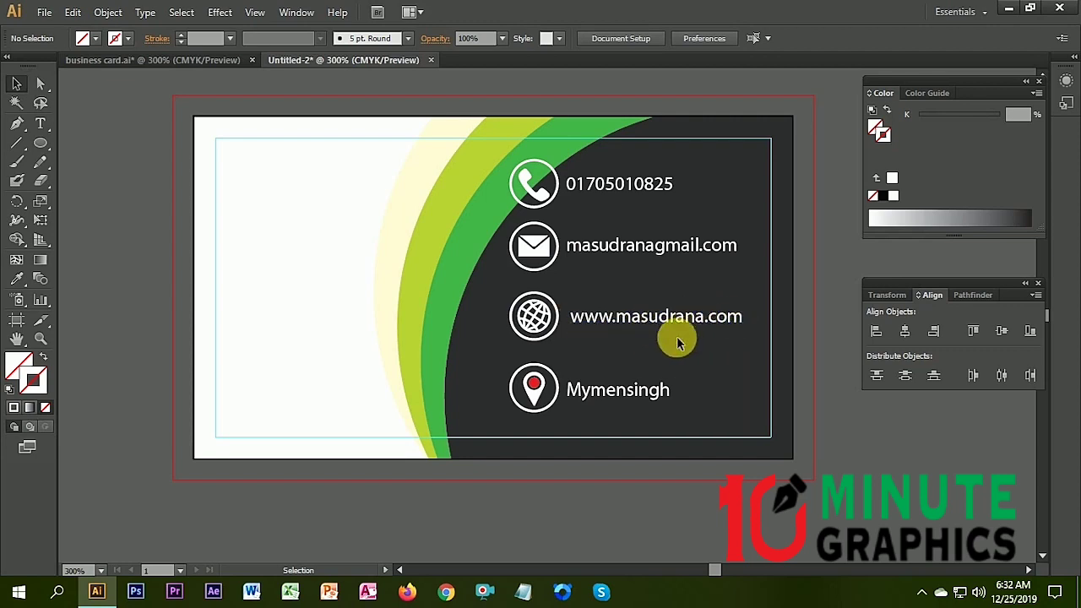
scroll(675, 341, "up", 1)
scroll(695, 389, "up", 5)
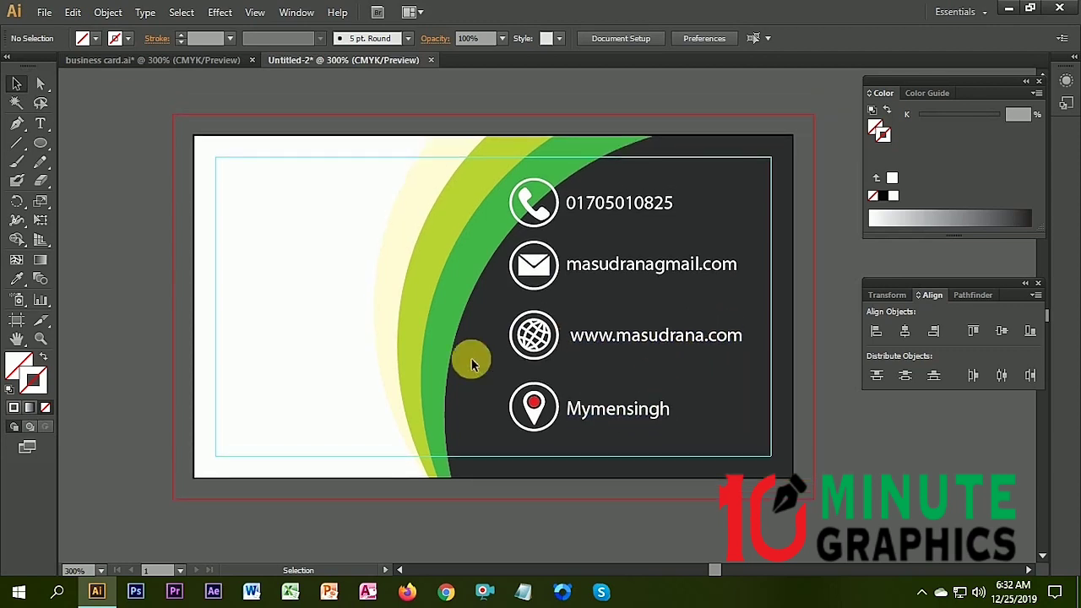
- Move the logo from outside the artboard onto the upper part of the card's white area, at X 0.7443 in, Y 0.4287 in
key("ctrl+minus")
key("ctrl+minus")
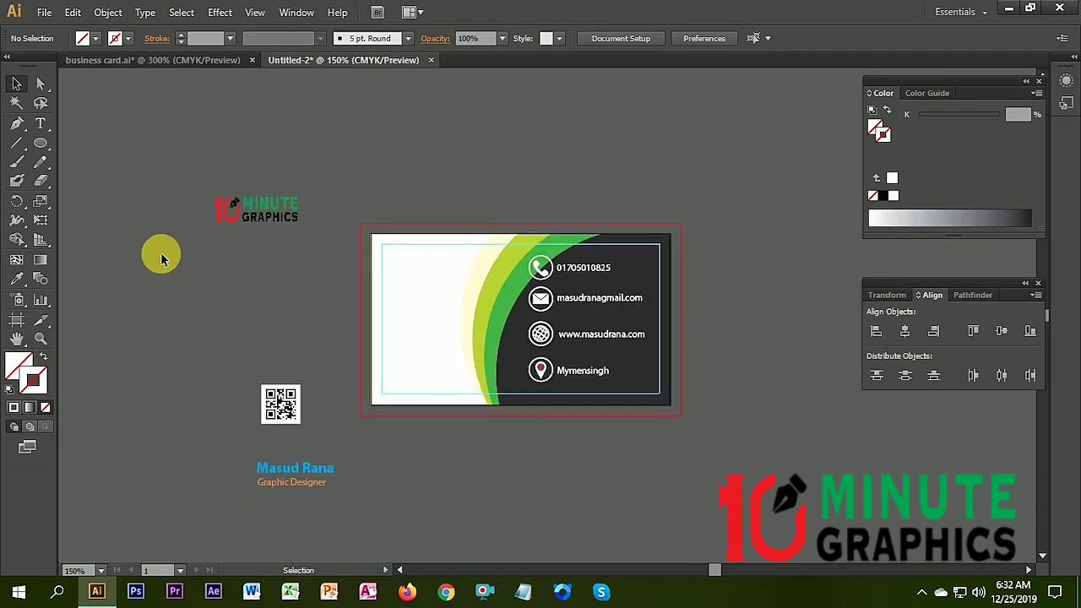
left_click(264, 216)
left_click_drag(265, 204, 440, 265)
left_click(409, 309)
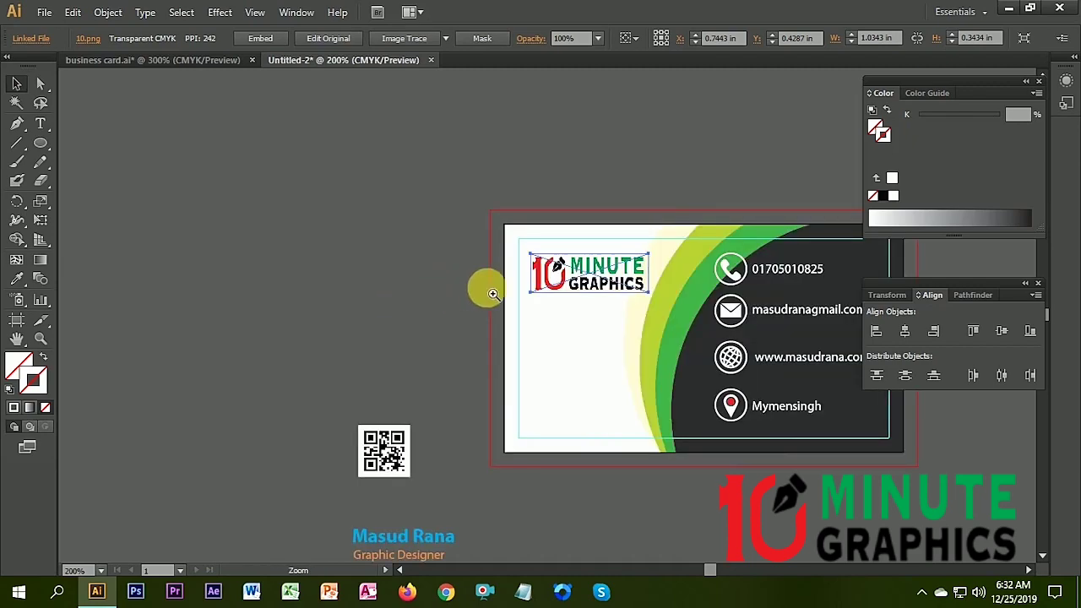
left_click(603, 299)
left_click_drag(603, 300, 439, 279)
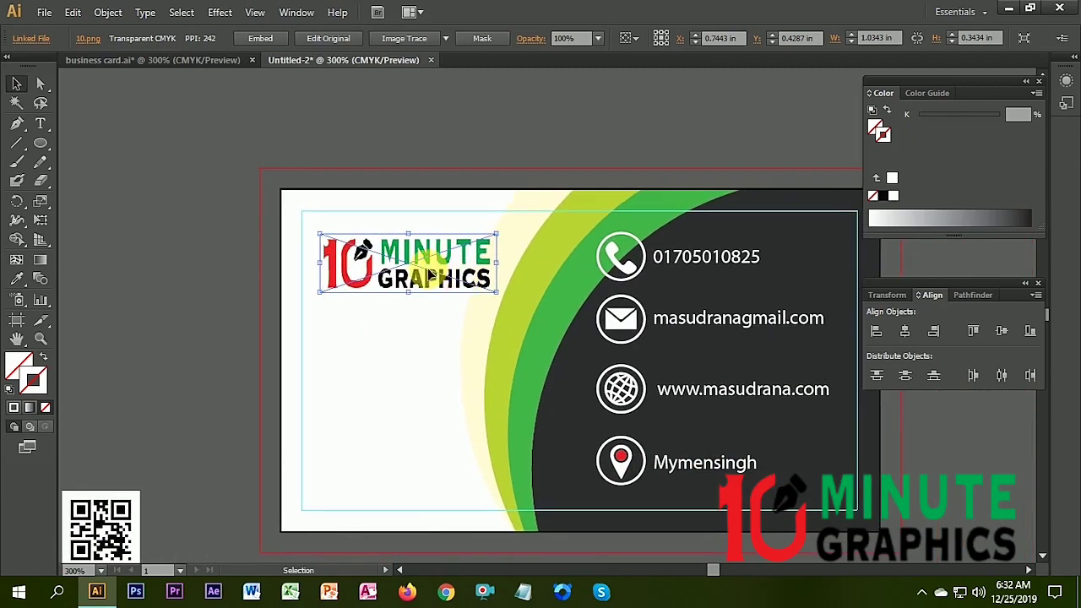
- Nudge the logo left and slightly down to X 0.6887 in, Y 0.4426 in, and clear the selection
key("Left")
key("Left")
key("Left")
key("Left")
key("Up")
key("Up")
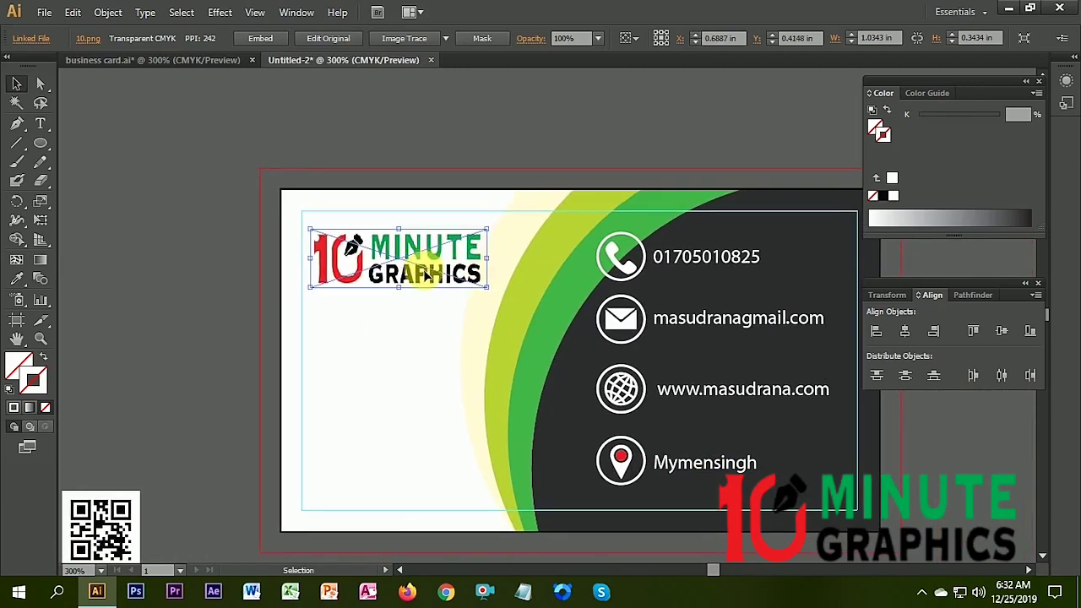
key("Down")
key("Down")
key("Down")
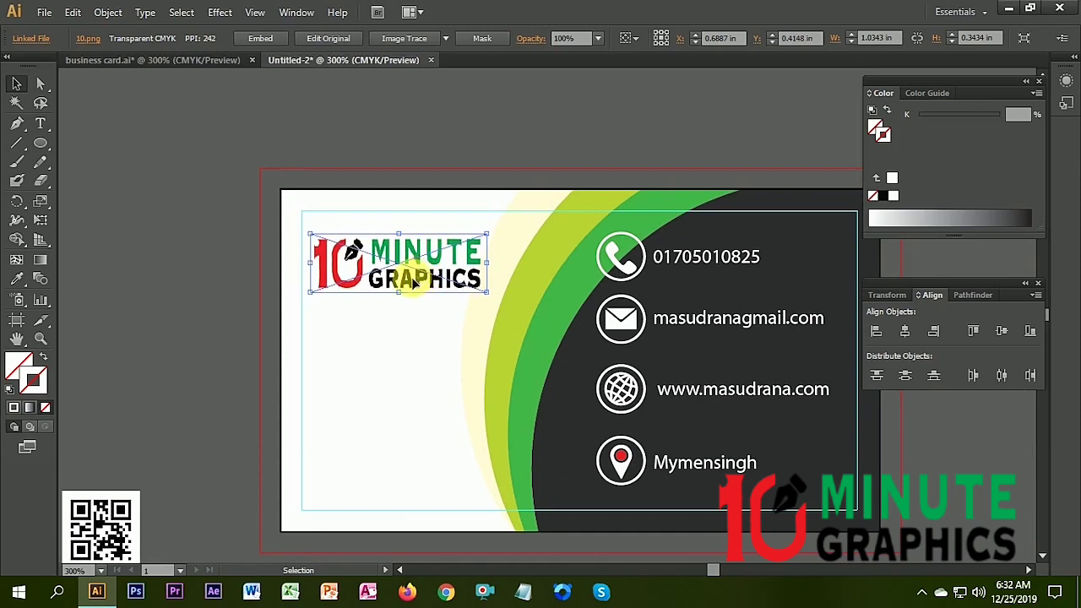
scroll(175, 267, "down", 2)
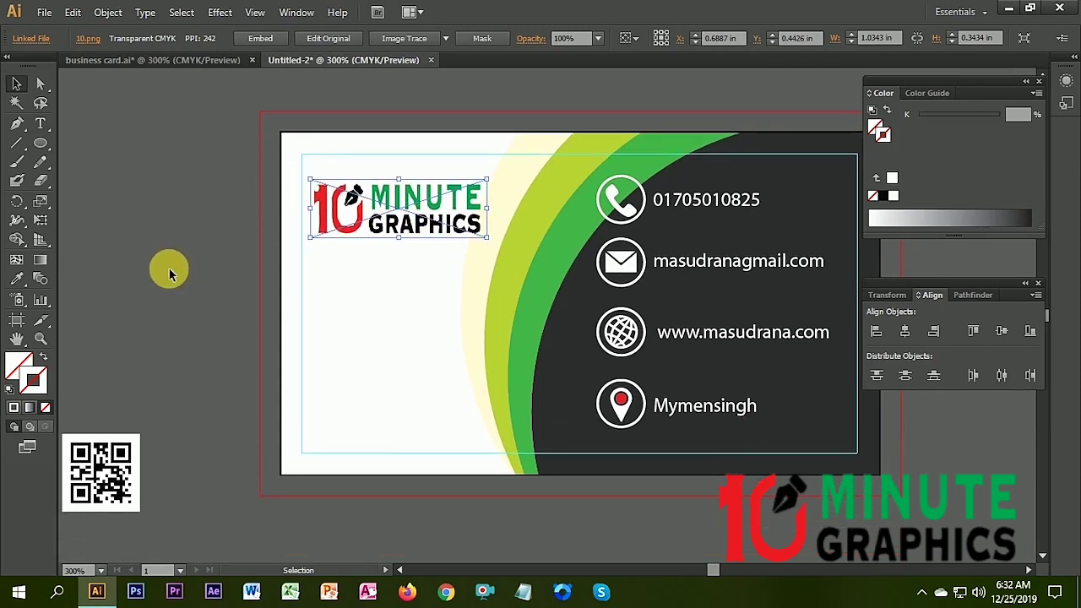
key("ctrl+shift+a")
- Move the name and job title group onto the card's white area below the logo
key("ctrl+minus")
key("ctrl+minus")
key("v")
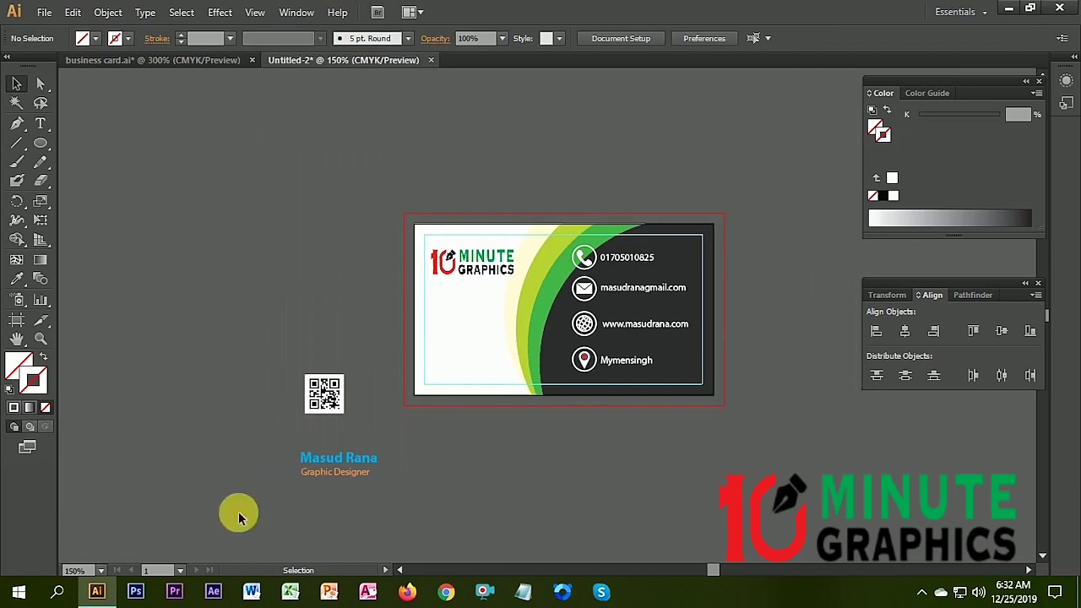
left_click(339, 469)
left_click_drag(326, 458, 454, 317)
key("ctrl+space")
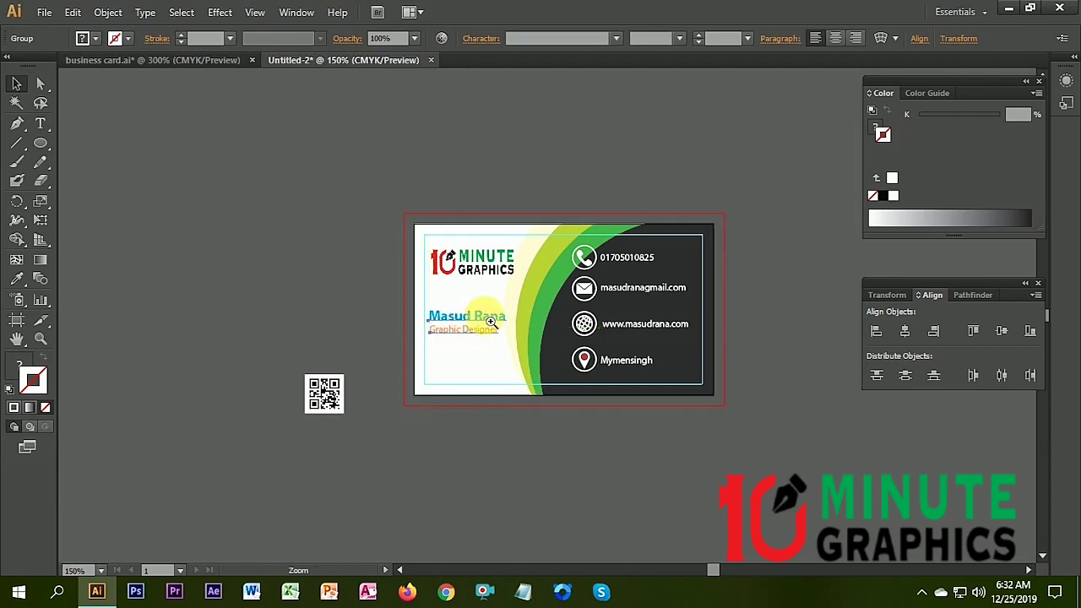
left_click(490, 323)
left_click_drag(495, 361, 417, 321)
left_click(426, 330)
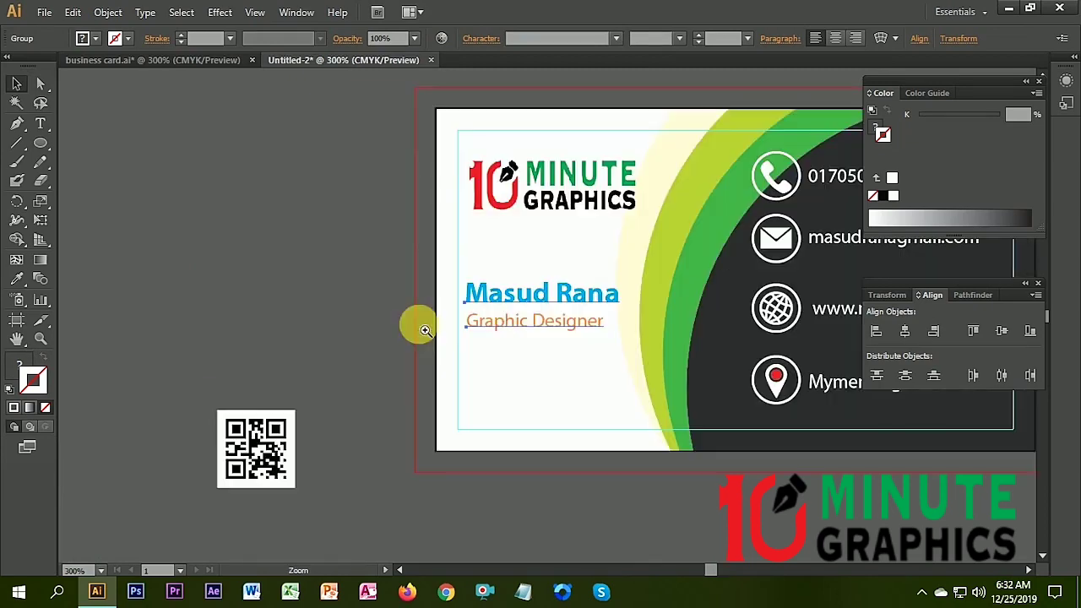
scroll(426, 330, "right", 5)
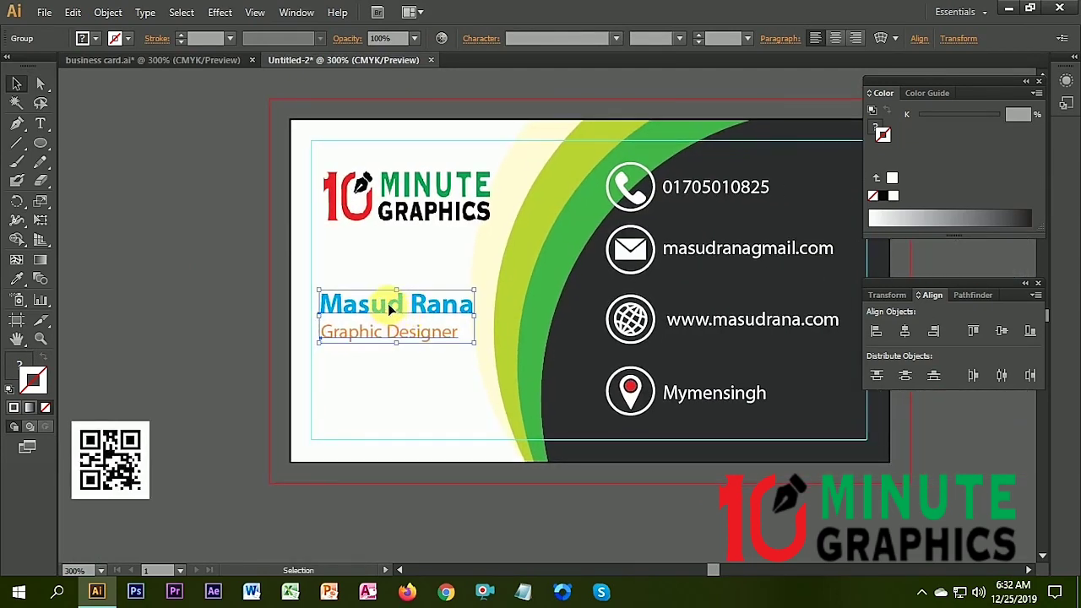
- Ungroup the name and job title so each text line is separate, and clear the selection
right_click(388, 304)
left_click(464, 396)
left_click(302, 310)
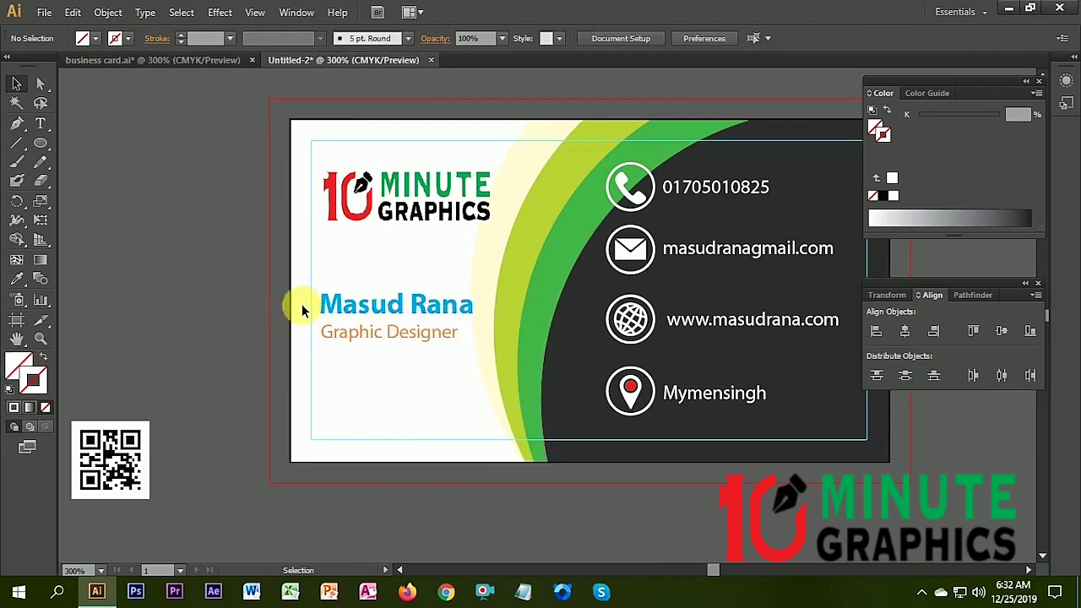
- Select the name text below the logo and display its character settings
left_click(338, 304)
key("ctrl+t")
left_click(316, 313)
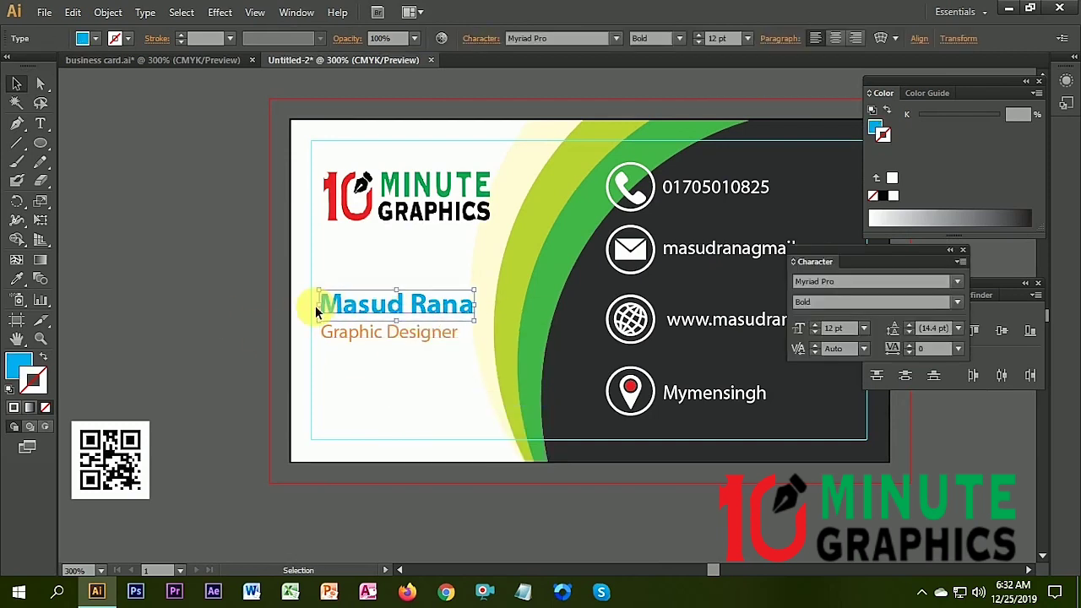